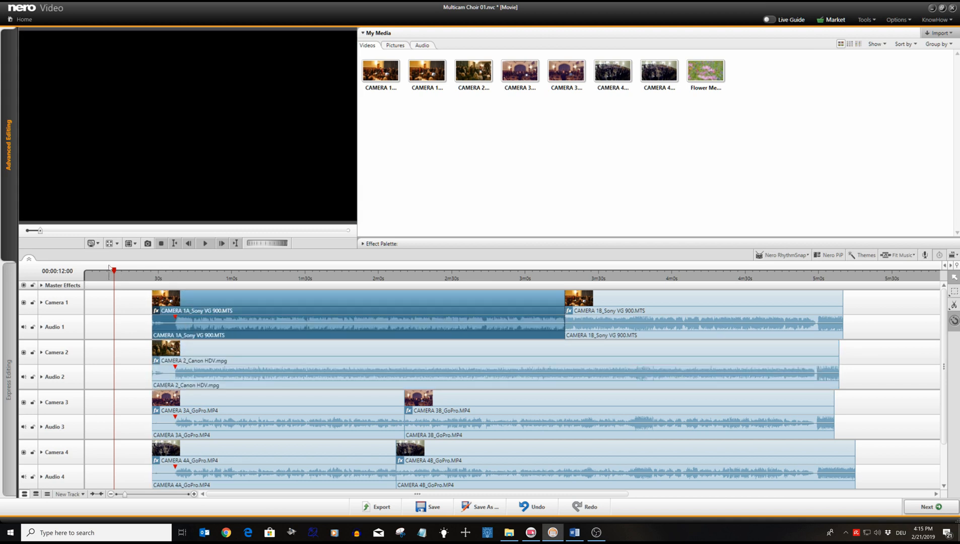
Close the empty gap before the first camera clips so that the footage starts at the beginning of the timeline
{"action": "left_click_drag", "start_coordinate": [113, 272], "coordinate": [149, 275]}
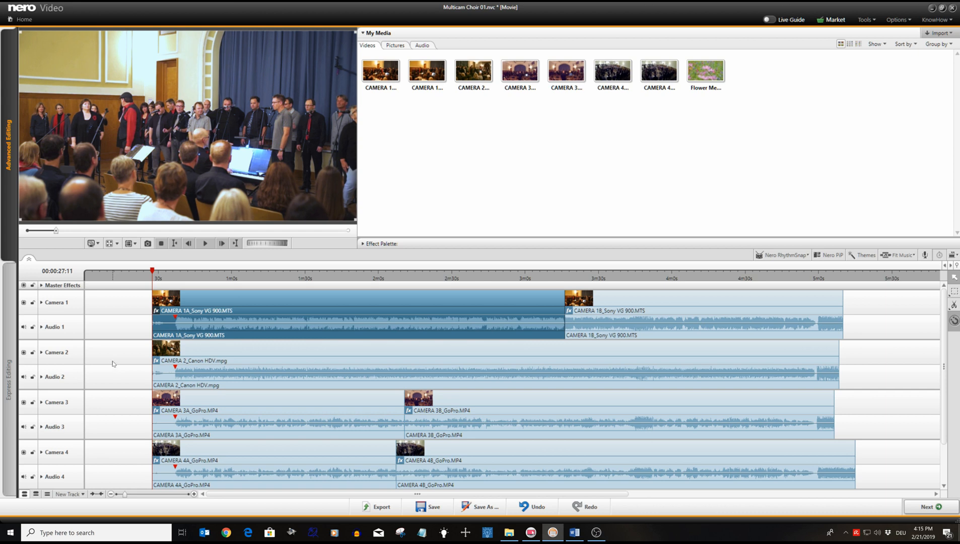
{"action": "right_click", "coordinate": [112, 359]}
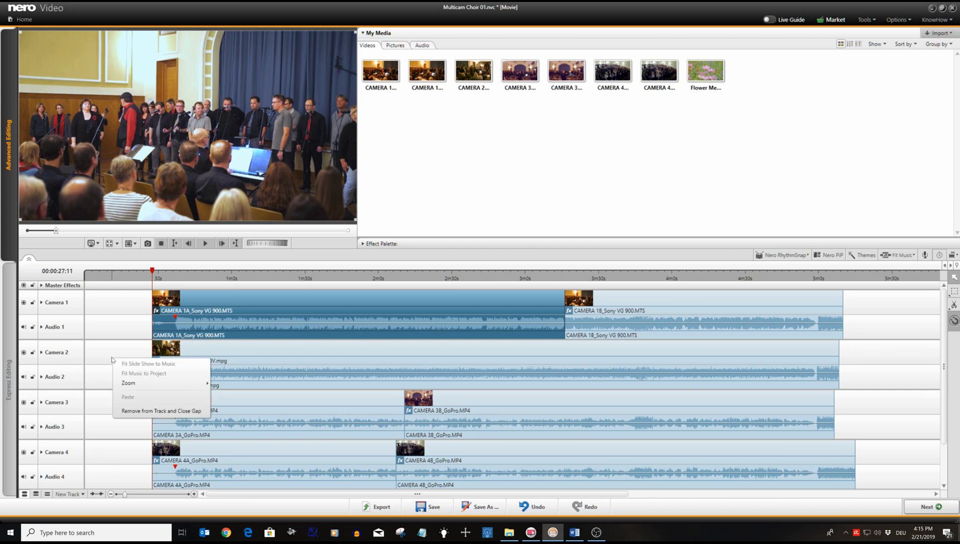
{"action": "left_click", "coordinate": [122, 411]}
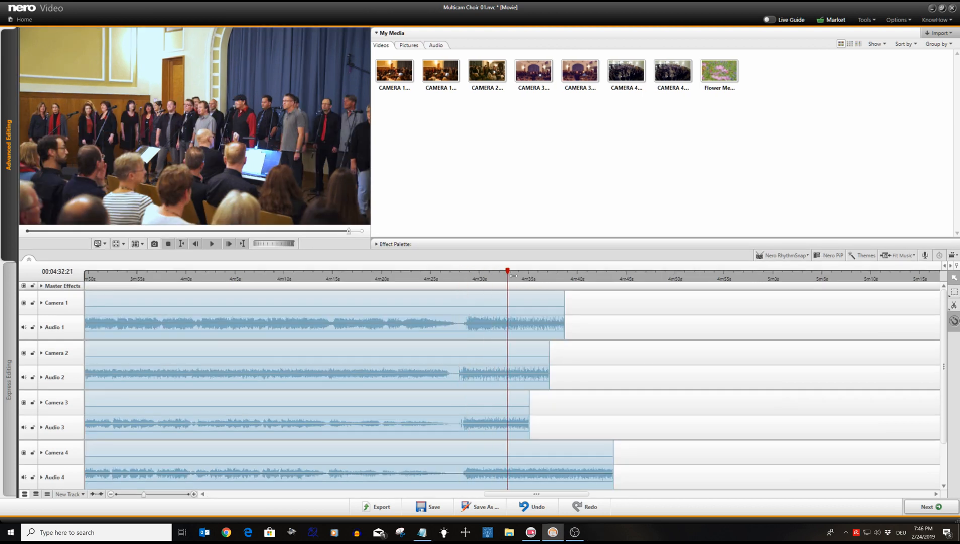
Trim the ends of the Camera 1, Camera 2 and Camera 4 clips to match Camera 3's end, at about 4:35
{"action": "left_click_drag", "start_coordinate": [562, 299], "coordinate": [530, 299]}
{"action": "left_click", "coordinate": [546, 348]}
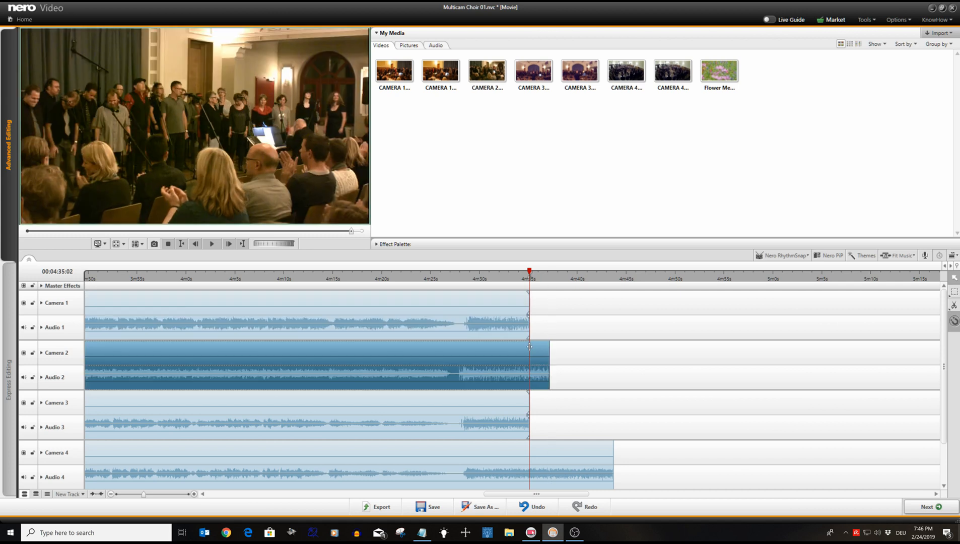
{"action": "left_click_drag", "start_coordinate": [546, 347], "coordinate": [530, 349]}
{"action": "left_click_drag", "start_coordinate": [615, 457], "coordinate": [529, 446]}
Mute the Audio 2, Audio 3 and Audio 4 tracks, leaving only Audio 1 audible
{"action": "left_click_drag", "start_coordinate": [524, 275], "coordinate": [463, 278]}
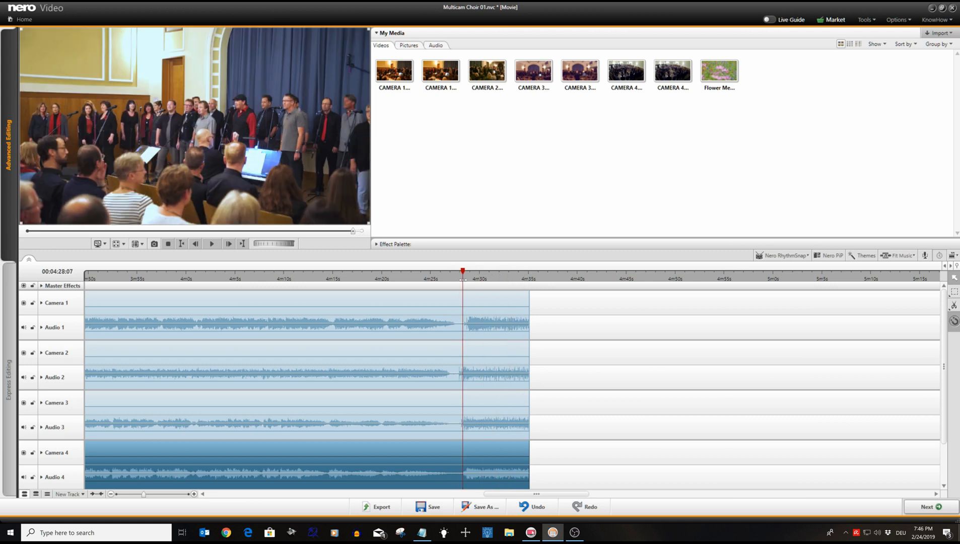
{"action": "left_click", "coordinate": [98, 495]}
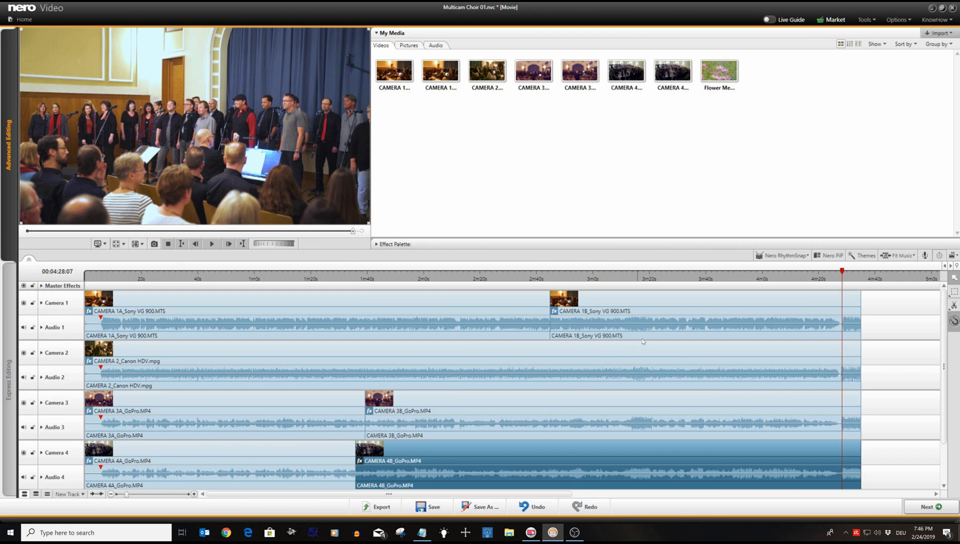
{"action": "left_click", "coordinate": [690, 277]}
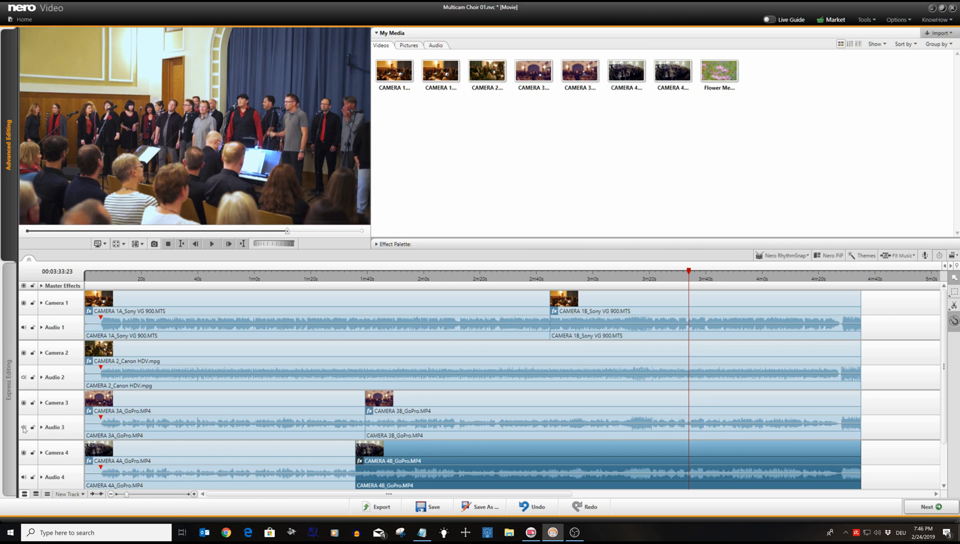
{"action": "left_click", "coordinate": [23, 477]}
Export the movie's audio as a WAV file named Master Audio Choir in the "I Can't Believe_Multicamera Footage" folder
{"action": "left_click", "coordinate": [377, 507]}
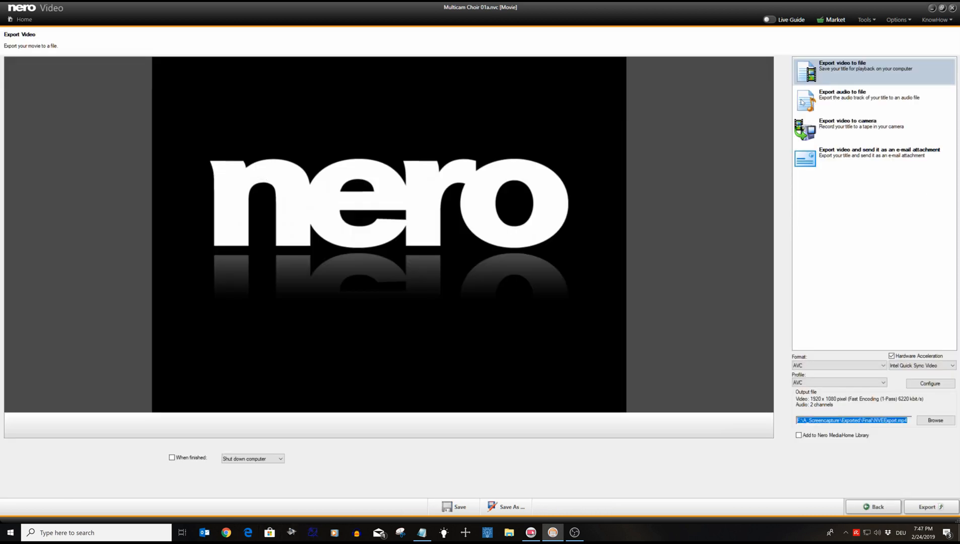
{"action": "left_click", "coordinate": [821, 101]}
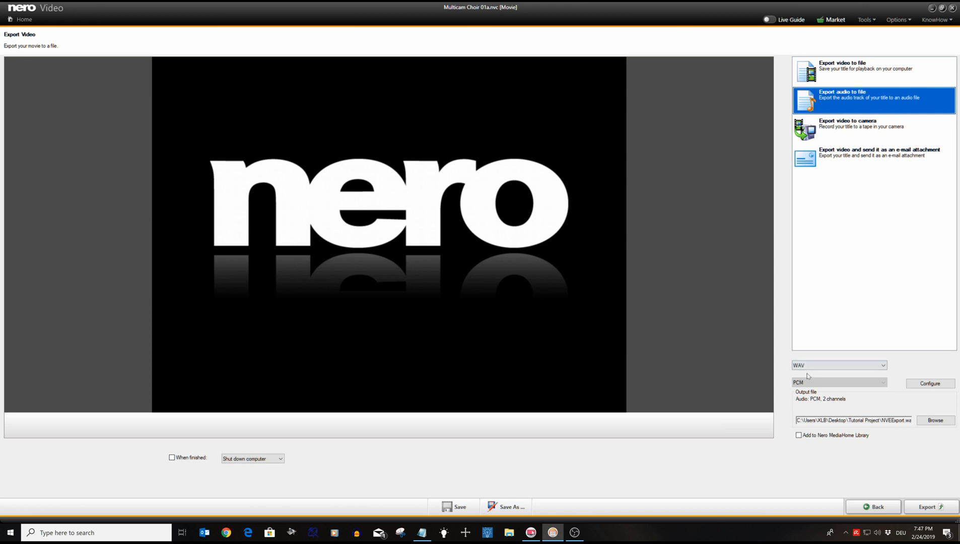
{"action": "left_click", "coordinate": [935, 420]}
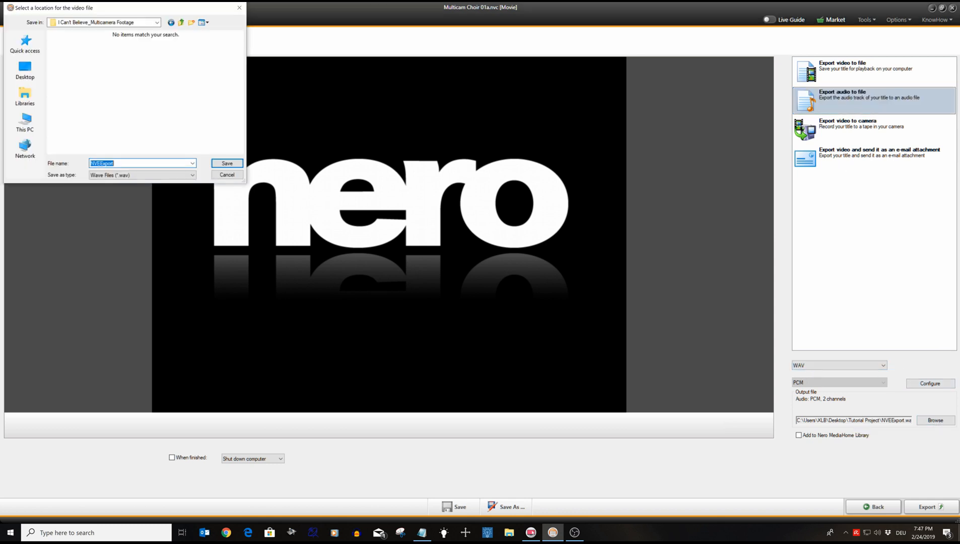
{"action": "type", "text": "Master Audio Choir"}
{"action": "left_click", "coordinate": [227, 164]}
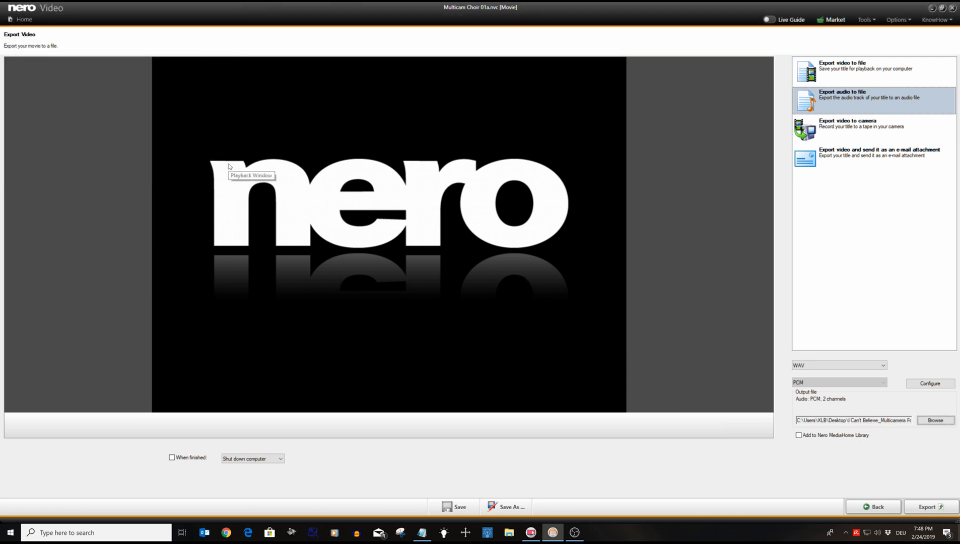
{"action": "left_click", "coordinate": [927, 506]}
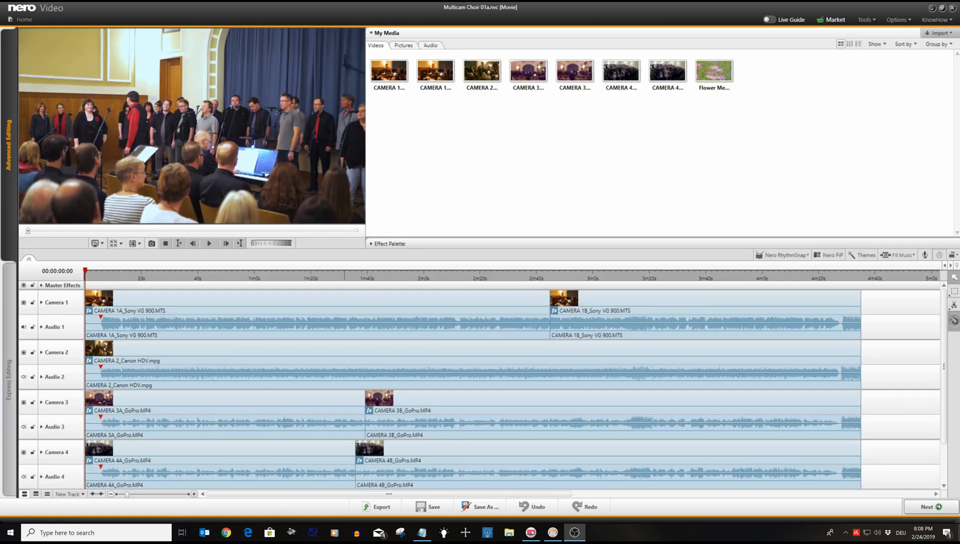
Import the exported master audio file and place it at the start of the Master Audio track
{"action": "left_click_drag", "start_coordinate": [336, 249], "coordinate": [331, 220]}
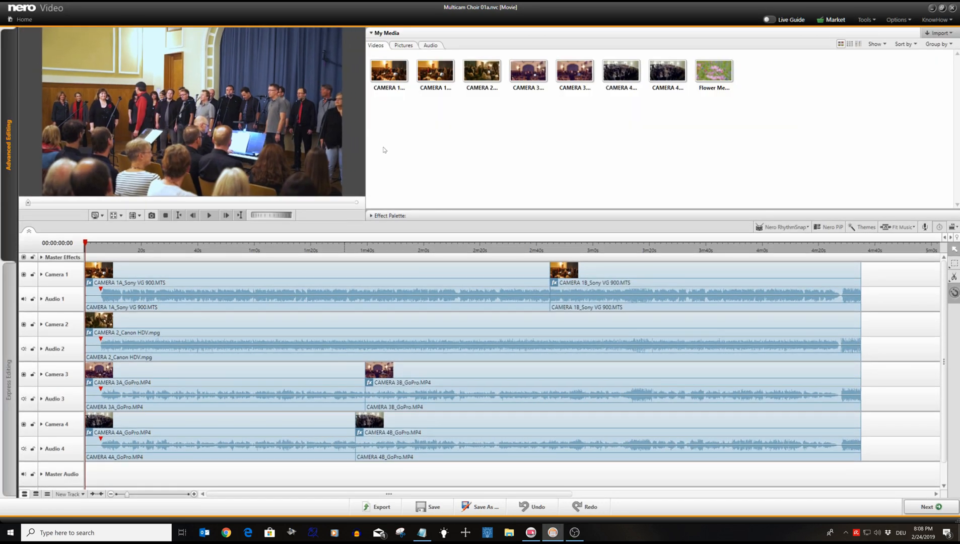
{"action": "left_click_drag", "start_coordinate": [366, 136], "coordinate": [320, 136]}
{"action": "left_click", "coordinate": [931, 34]}
{"action": "left_click", "coordinate": [892, 45]}
{"action": "double_click", "coordinate": [103, 108]}
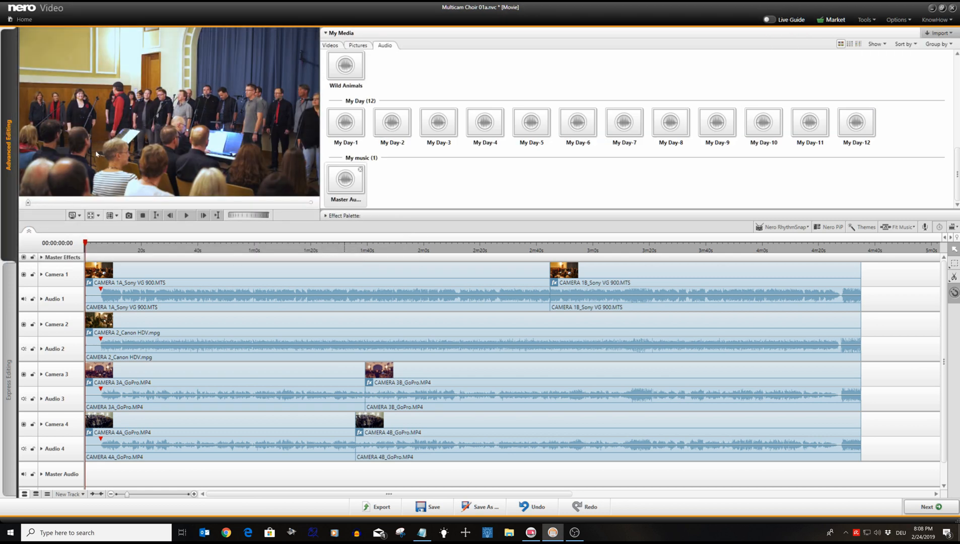
{"action": "left_click_drag", "start_coordinate": [346, 183], "coordinate": [86, 477]}
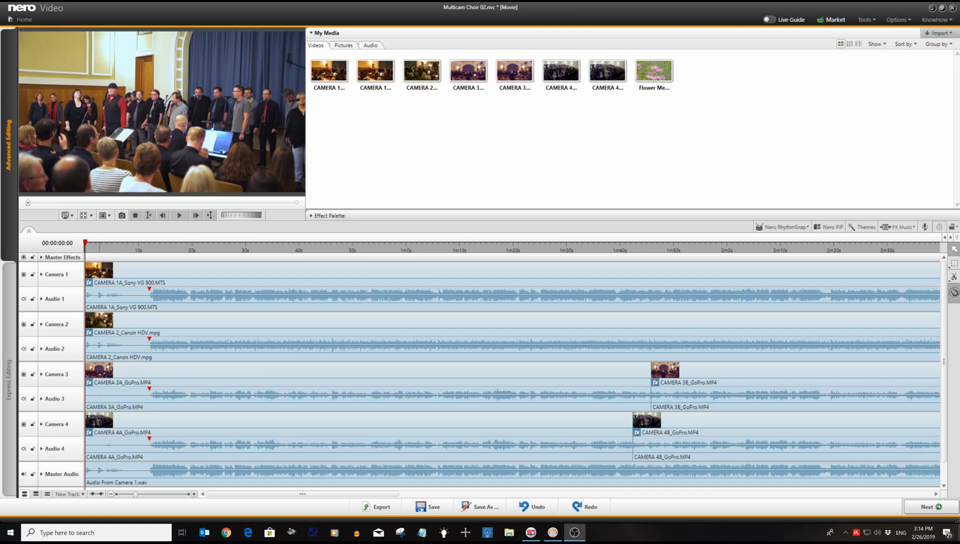
Trim the starts of the Camera 1 and Camera 2 clips to about 11 s and play through the opening cut
{"action": "left_click_drag", "start_coordinate": [86, 281], "coordinate": [144, 285]}
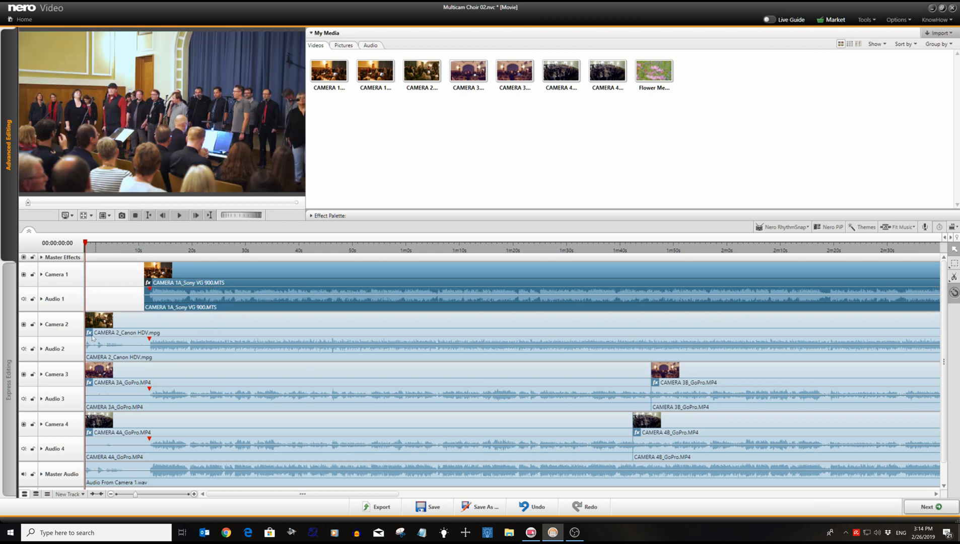
{"action": "left_click_drag", "start_coordinate": [85, 327], "coordinate": [144, 313]}
{"action": "left_click", "coordinate": [180, 215]}
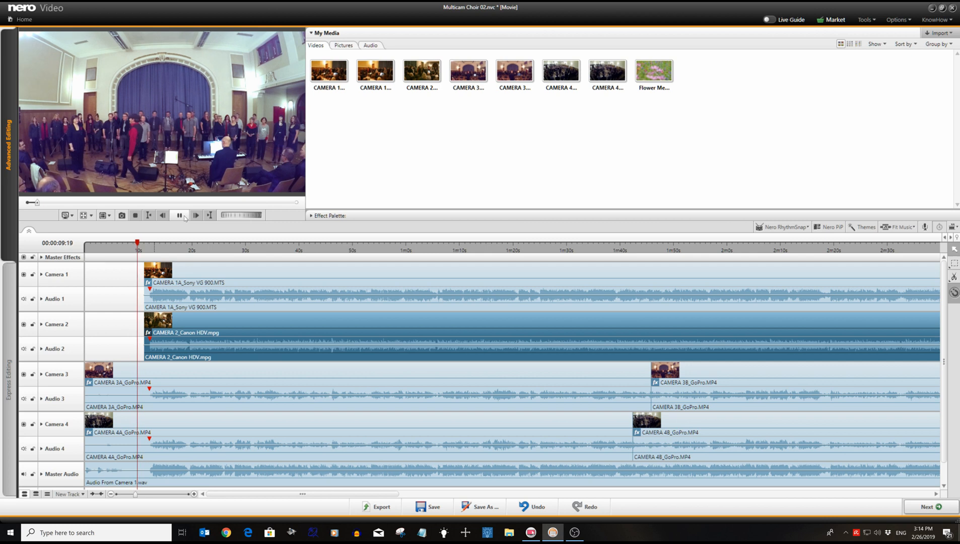
{"action": "left_click", "coordinate": [184, 216]}
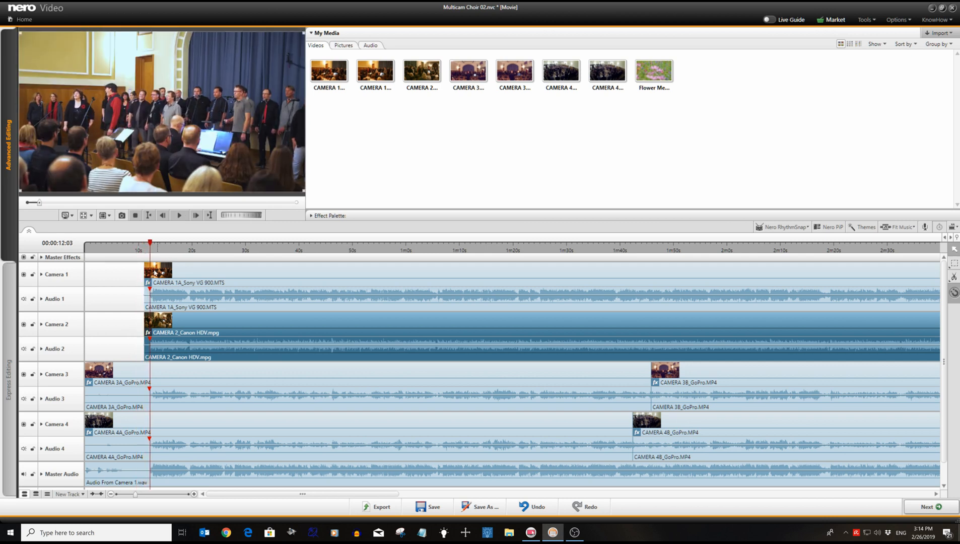
Trim the starts of the Camera 1 and Camera 2 clips further to just before their 12 s markers and play back the cut
{"action": "left_click", "coordinate": [194, 494]}
{"action": "left_click", "coordinate": [194, 494]}
{"action": "left_click_drag", "start_coordinate": [321, 272], "coordinate": [336, 272]}
{"action": "left_click_drag", "start_coordinate": [322, 318], "coordinate": [337, 319]}
{"action": "left_click", "coordinate": [298, 247]}
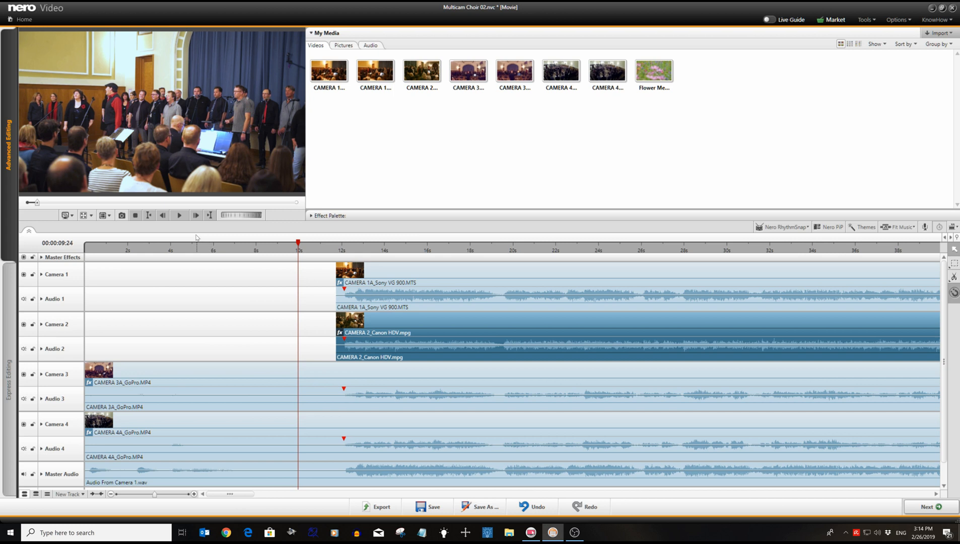
{"action": "left_click", "coordinate": [208, 247]}
{"action": "left_click", "coordinate": [181, 216]}
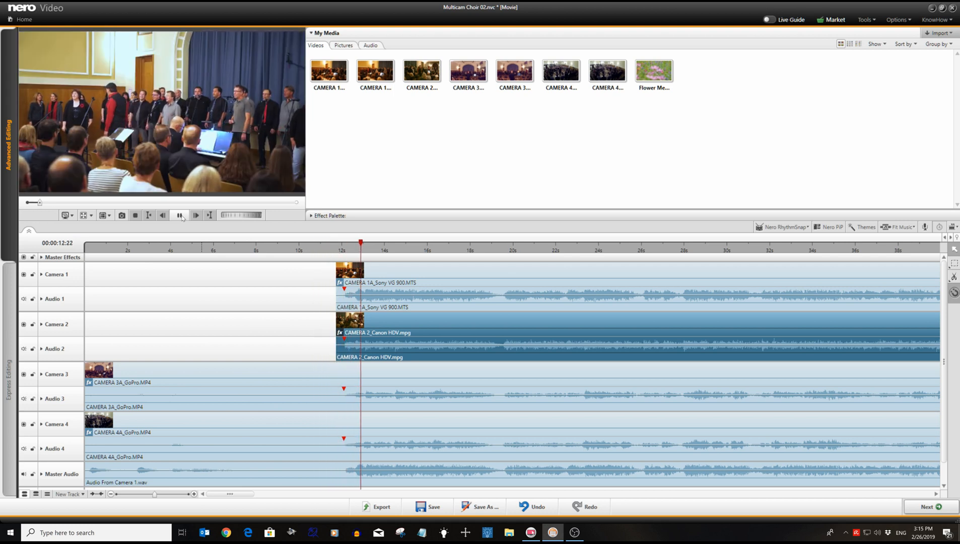
{"action": "left_click", "coordinate": [181, 215]}
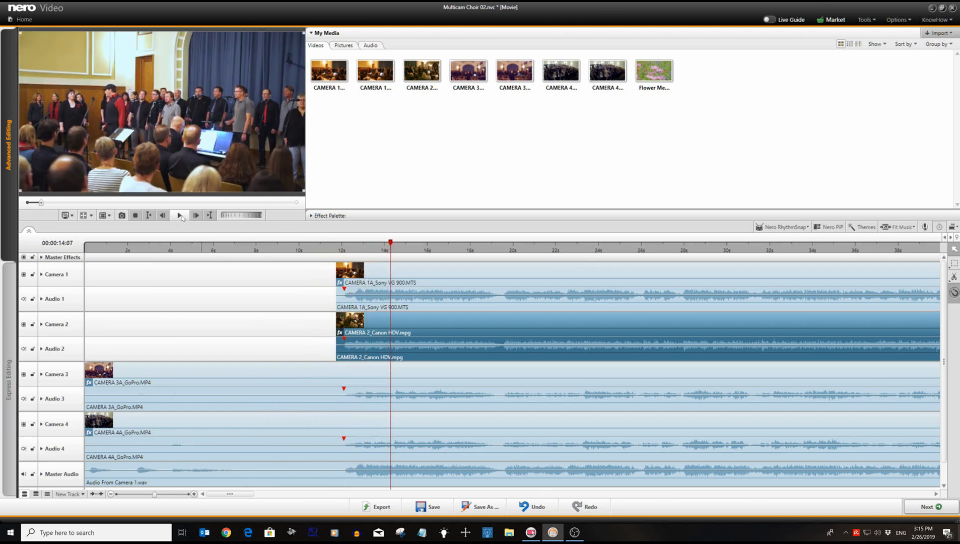
Split the Camera 1 clip at about 19.4 s, at the pause in the singing
{"action": "left_click", "coordinate": [491, 248]}
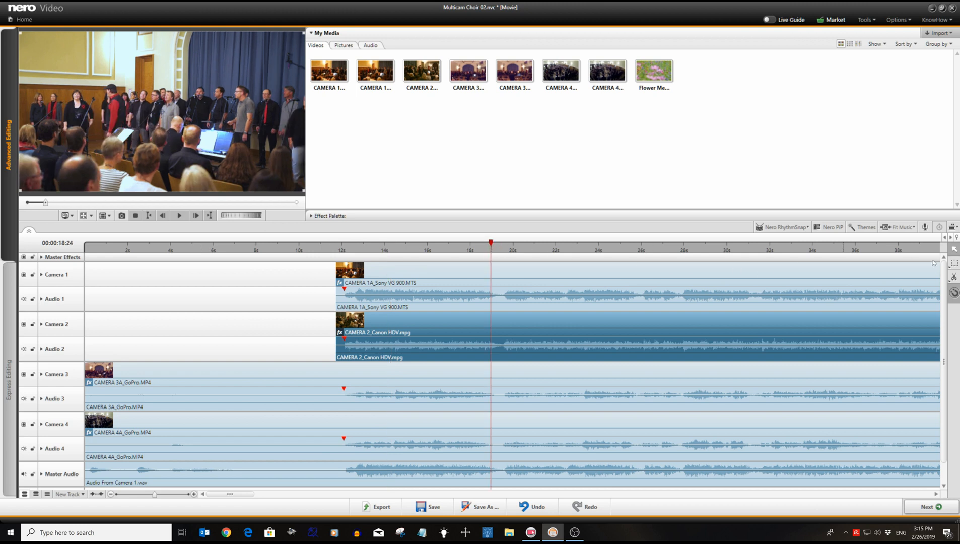
{"action": "left_click", "coordinate": [954, 277]}
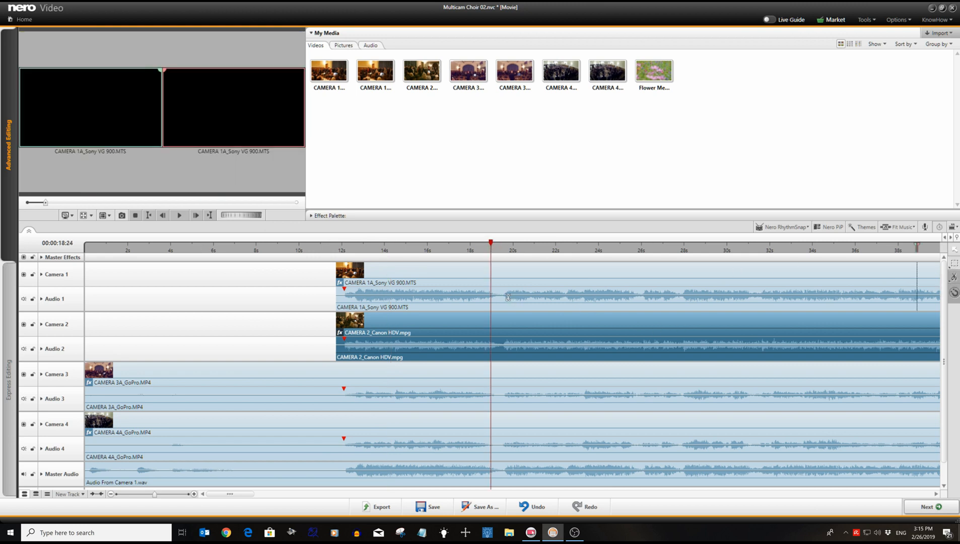
{"action": "left_click", "coordinate": [500, 300]}
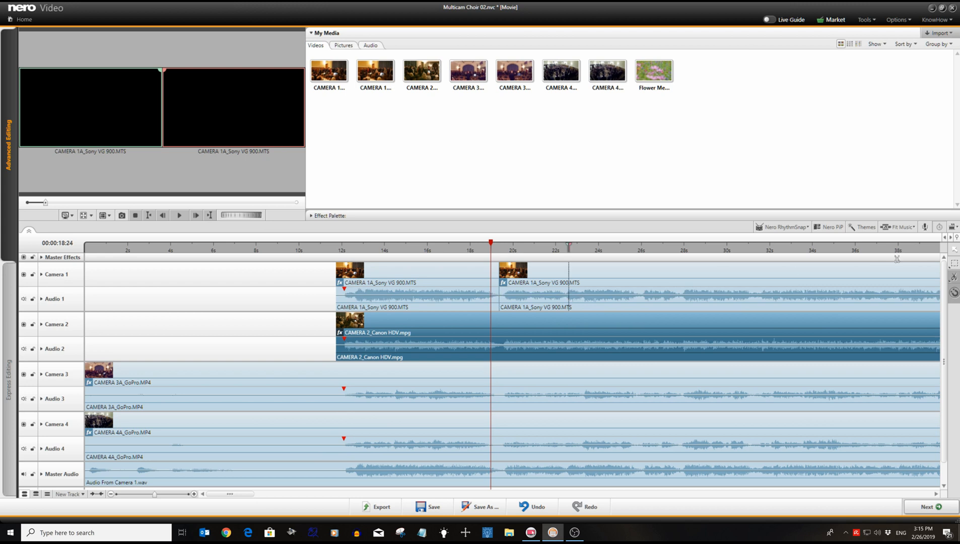
{"action": "left_click", "coordinate": [954, 251]}
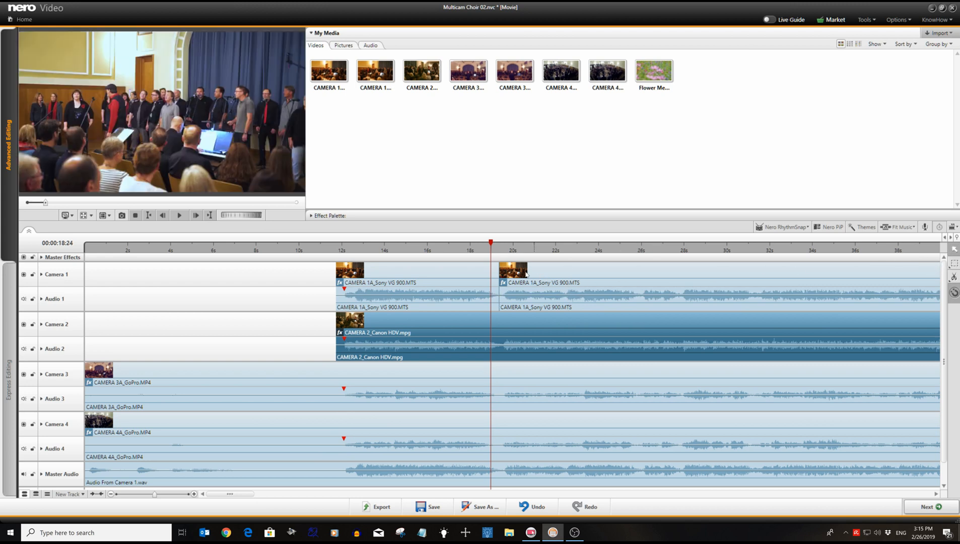
Trim the start of the second Camera 1 segment to about 22.4 s and play through the gap
{"action": "left_click", "coordinate": [500, 270]}
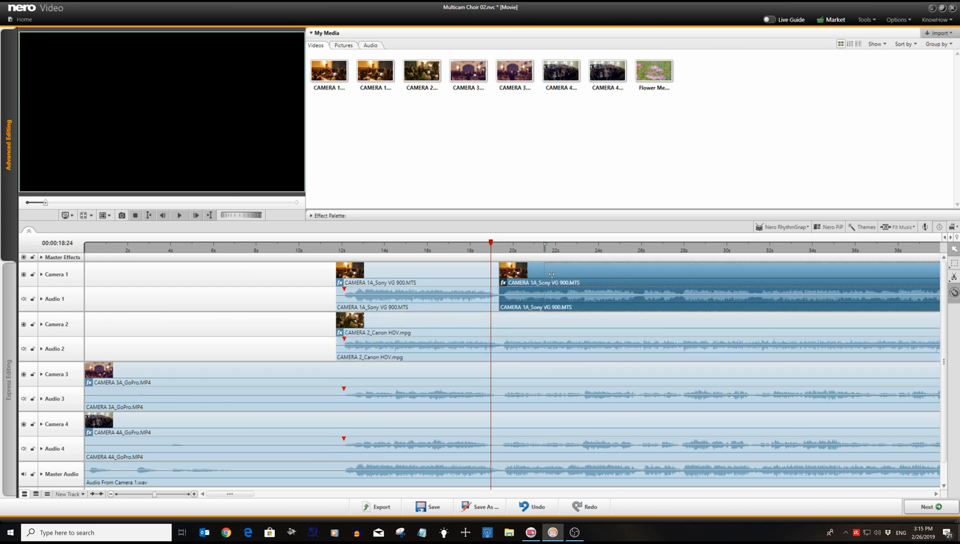
{"action": "left_click_drag", "start_coordinate": [552, 274], "coordinate": [616, 274]}
{"action": "left_click", "coordinate": [459, 247]}
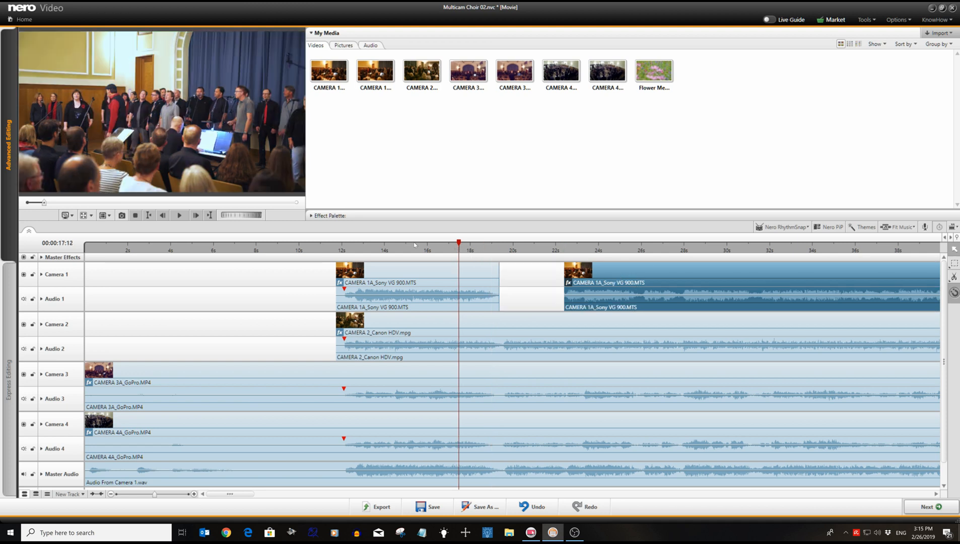
{"action": "left_click", "coordinate": [179, 216]}
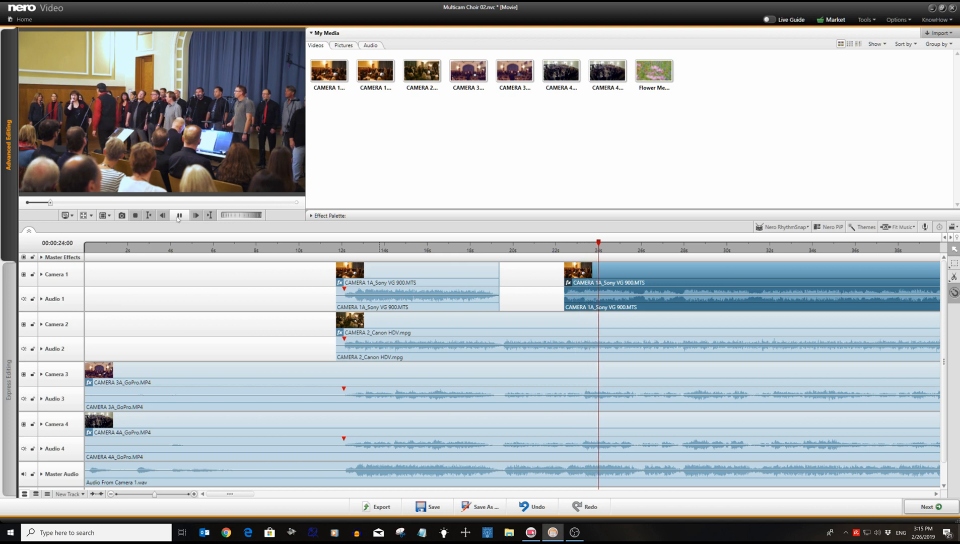
{"action": "left_click", "coordinate": [178, 216]}
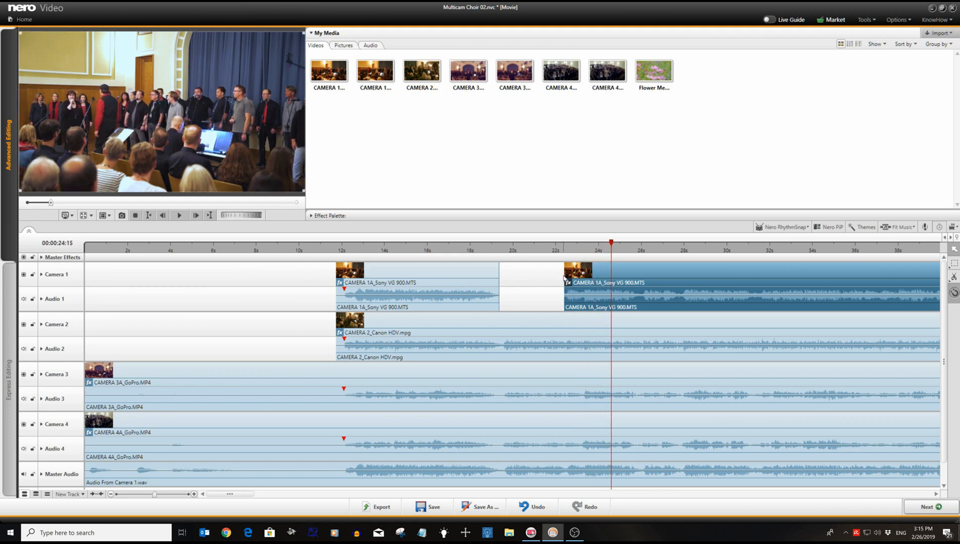
Extend the second Camera 1 segment's start back to about 21.6 s in two stages, playing back the transition after each
{"action": "left_click_drag", "start_coordinate": [564, 275], "coordinate": [555, 275]}
{"action": "left_click", "coordinate": [539, 250]}
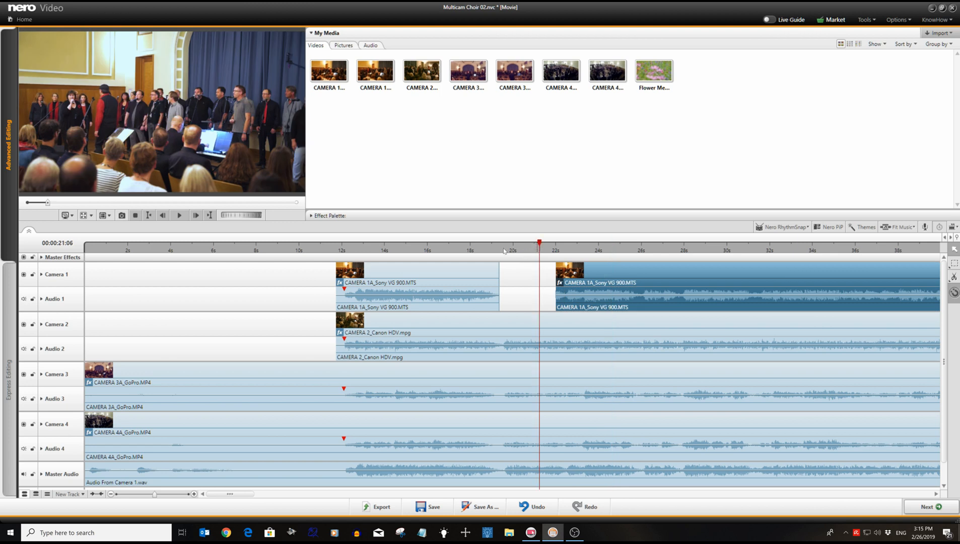
{"action": "left_click", "coordinate": [183, 217]}
{"action": "left_click", "coordinate": [184, 217]}
{"action": "left_click_drag", "start_coordinate": [555, 274], "coordinate": [546, 273]}
{"action": "left_click", "coordinate": [529, 246]}
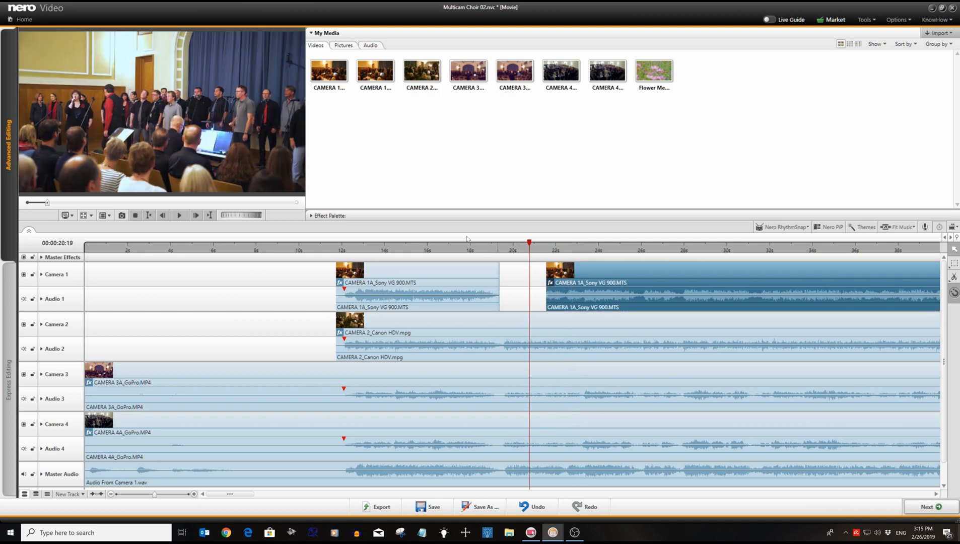
{"action": "left_click", "coordinate": [184, 218]}
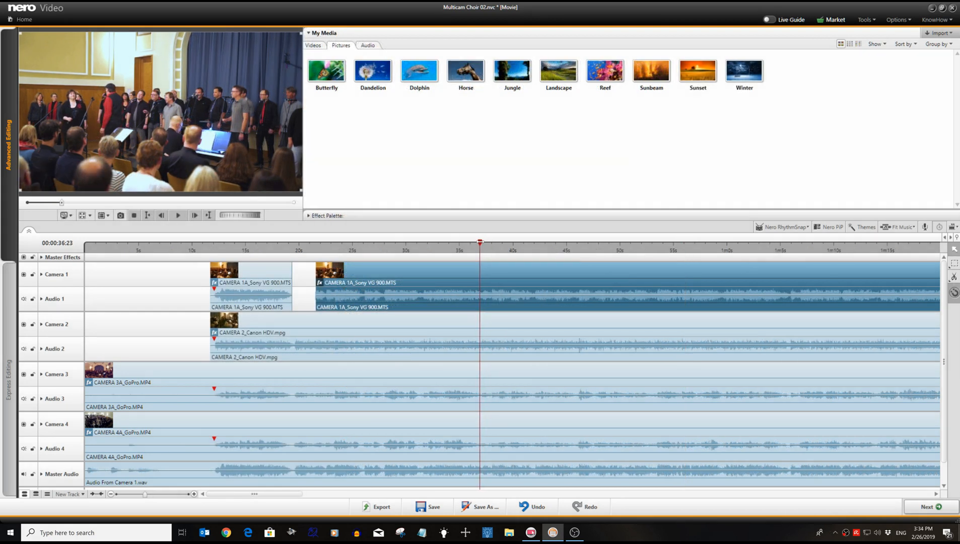
Play on to 00:00:37:04 and split the second Camera 1 segment there
{"action": "left_click", "coordinate": [178, 215]}
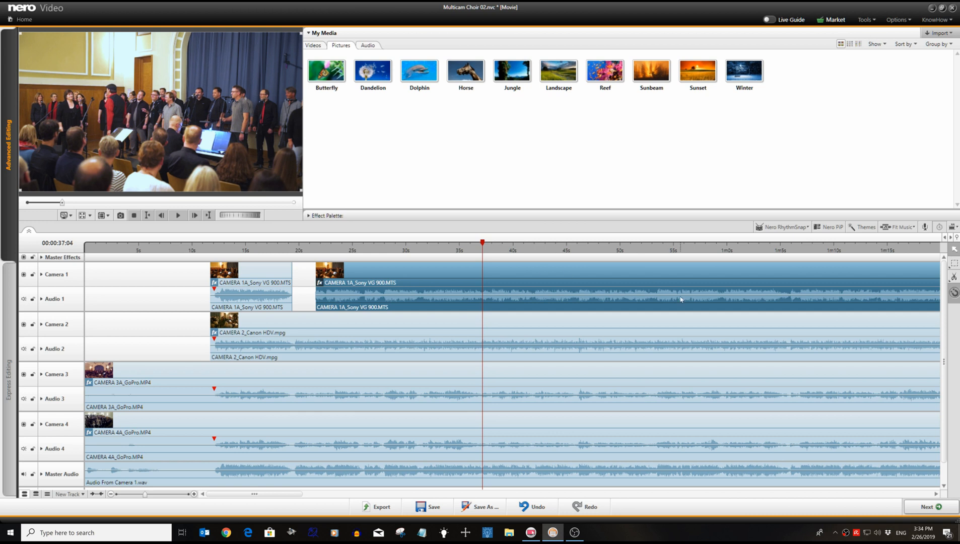
{"action": "left_click", "coordinate": [953, 276]}
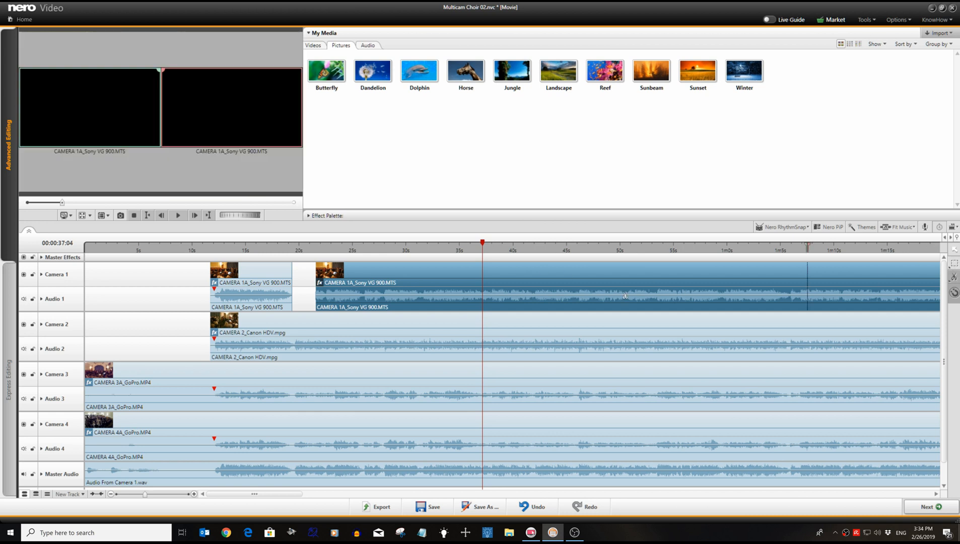
{"action": "left_click", "coordinate": [482, 288]}
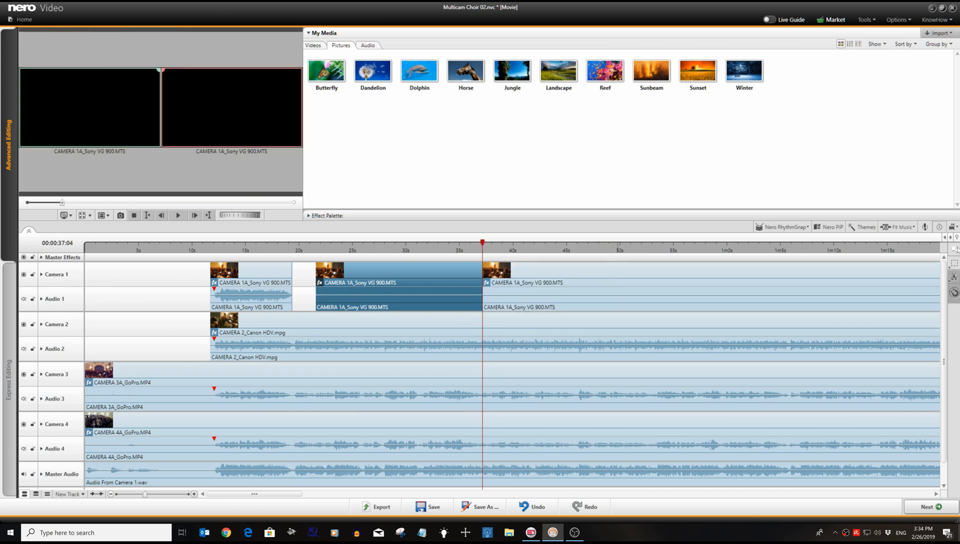
Trim the start of the third Camera 1 segment to about 58 s and play through the cut at about 37 s
{"action": "left_click", "coordinate": [955, 250]}
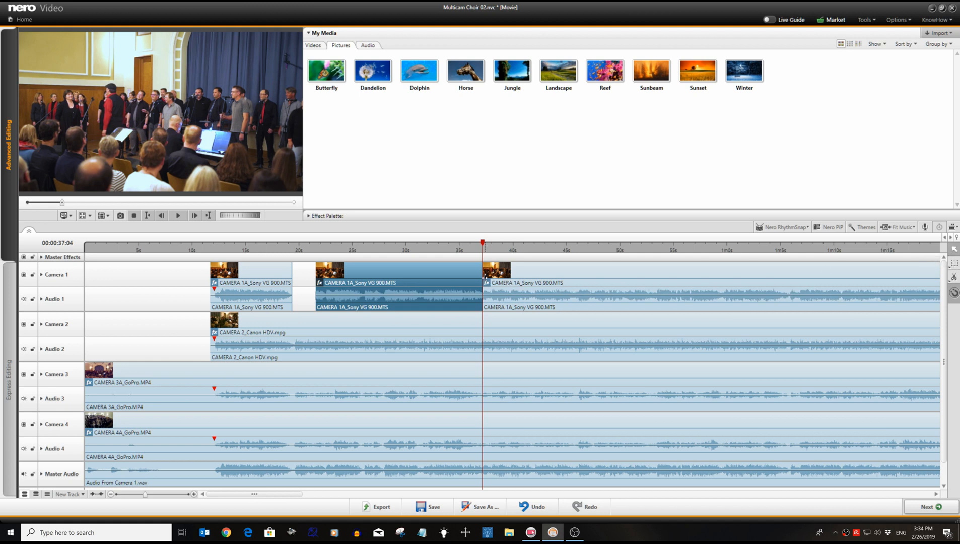
{"action": "left_click_drag", "start_coordinate": [485, 276], "coordinate": [708, 277]}
{"action": "left_click", "coordinate": [427, 248]}
{"action": "left_click", "coordinate": [177, 215]}
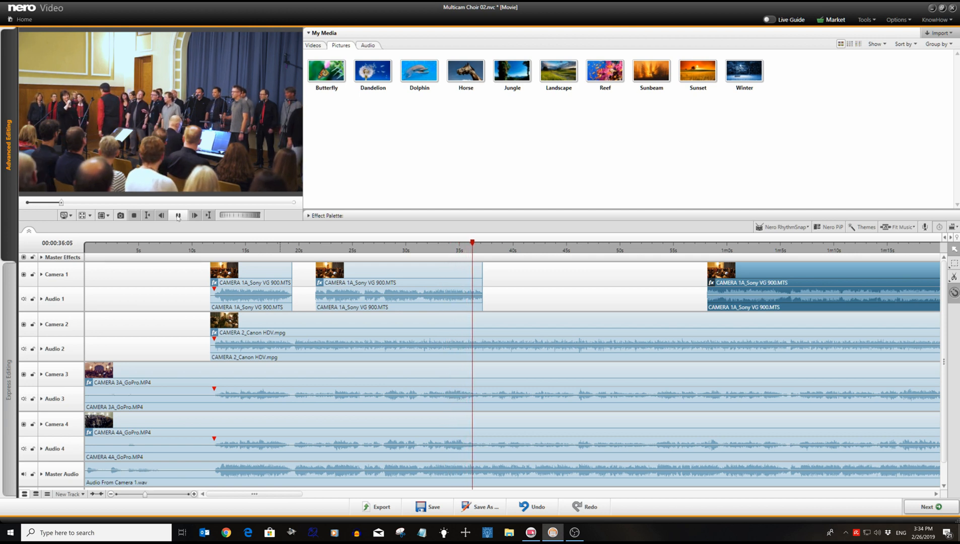
{"action": "left_click", "coordinate": [177, 215]}
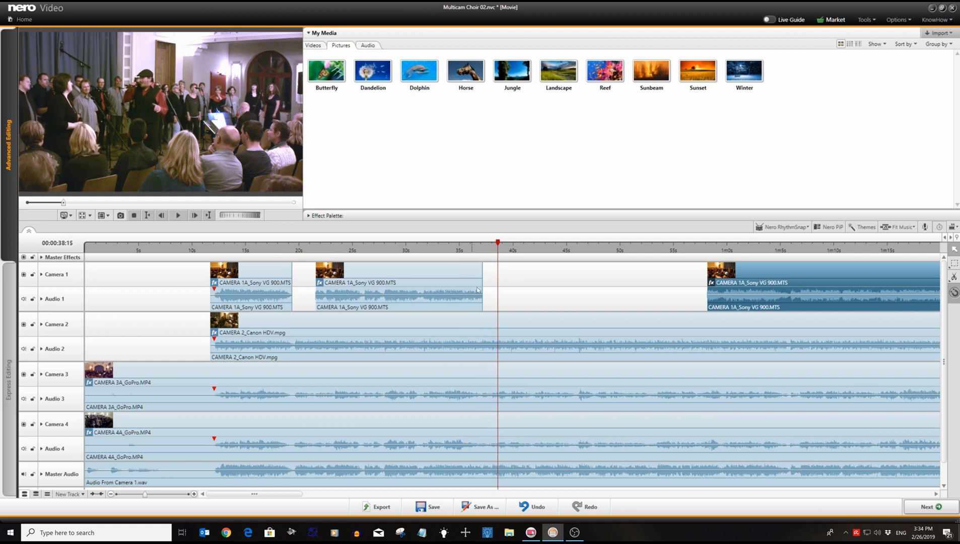
Extend the second Camera 1 segment's end to about 38 s and play back the transition from about 33 s
{"action": "left_click", "coordinate": [471, 250]}
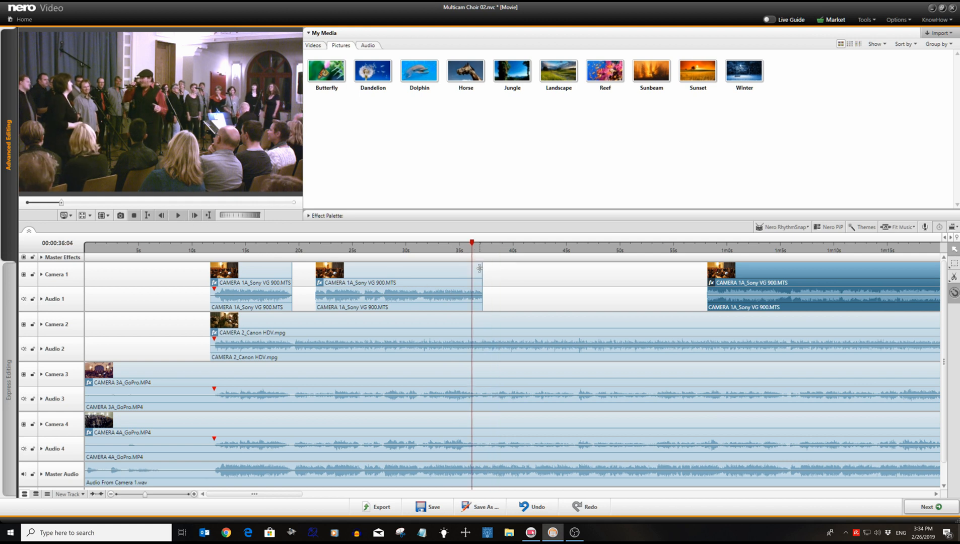
{"action": "left_click_drag", "start_coordinate": [479, 268], "coordinate": [489, 268]}
{"action": "left_click", "coordinate": [438, 249]}
{"action": "left_click", "coordinate": [180, 216]}
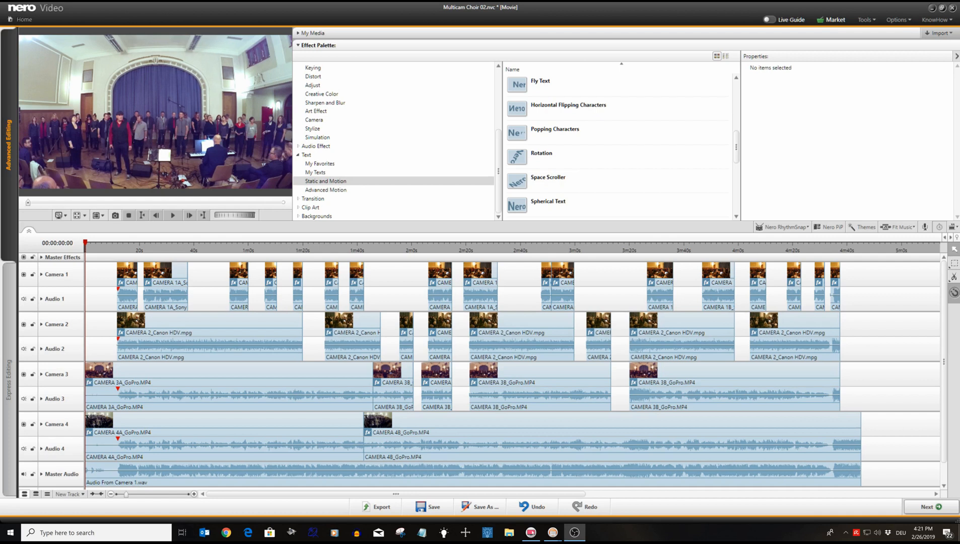
Add a new video track above Camera 1 and place a Static Text title on it at 00:04:37:11
{"action": "left_click", "coordinate": [81, 495]}
{"action": "left_click", "coordinate": [79, 473]}
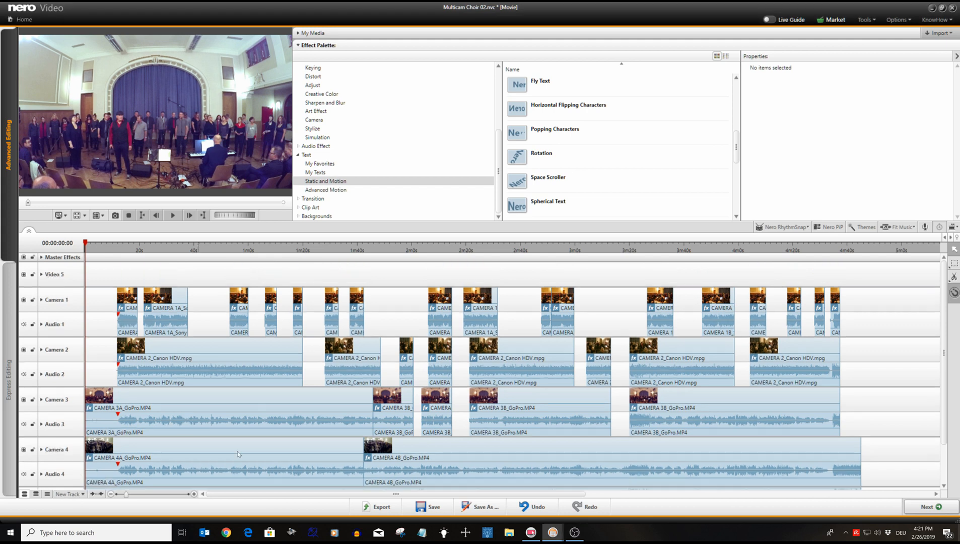
{"action": "scroll", "coordinate": [613, 143], "scroll_direction": "down", "scroll_amount": 3}
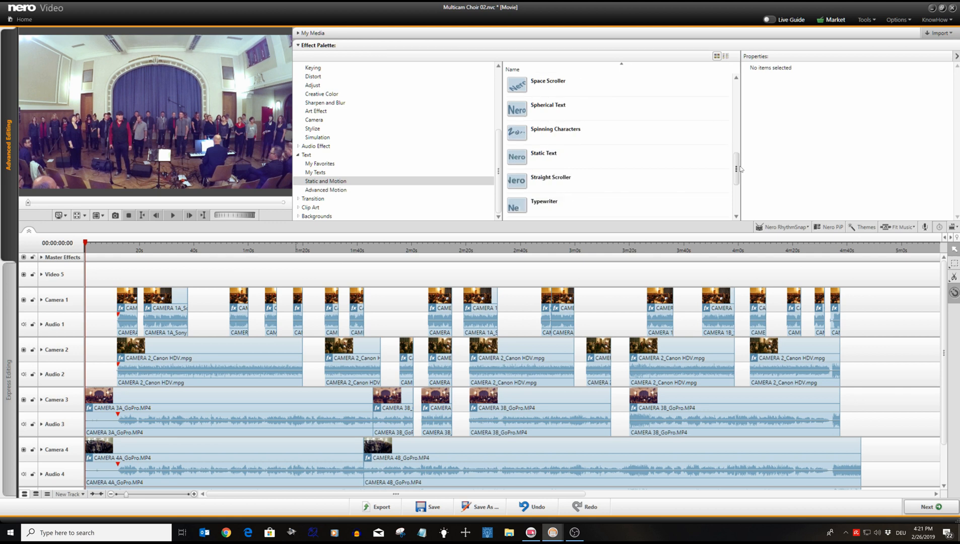
{"action": "left_click_drag", "start_coordinate": [533, 160], "coordinate": [842, 282]}
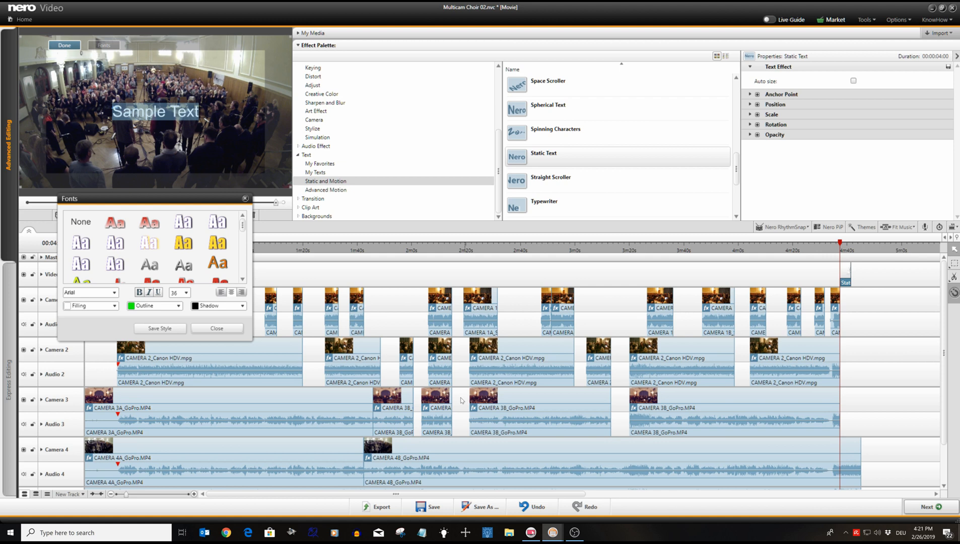
Apply the first red text style and replace the sample text with "PopJazzchor" and "Wiesbaden" on two lines
{"action": "left_click", "coordinate": [116, 222]}
{"action": "left_click_drag", "start_coordinate": [90, 115], "coordinate": [230, 124]}
{"action": "type", "text": "Po"}
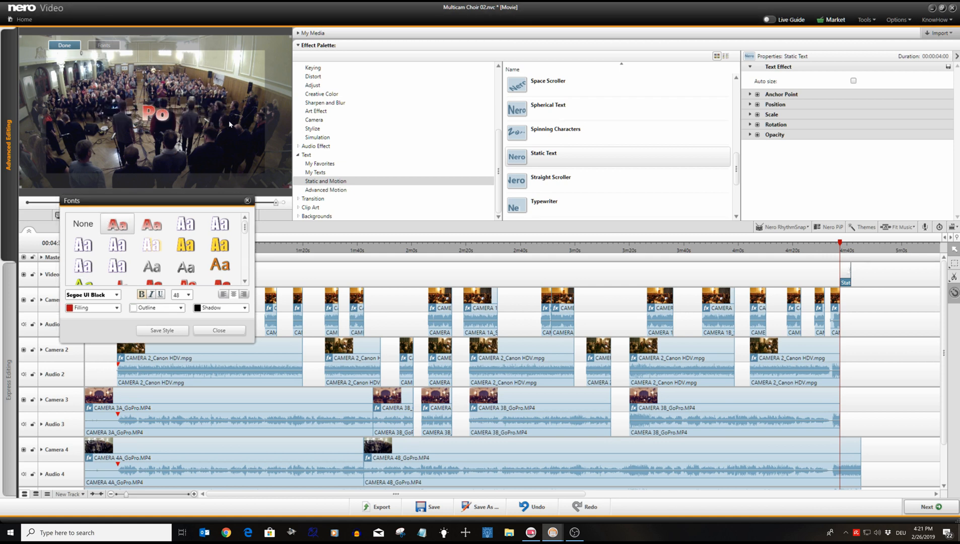
{"action": "type", "text": "pJazzchor"}
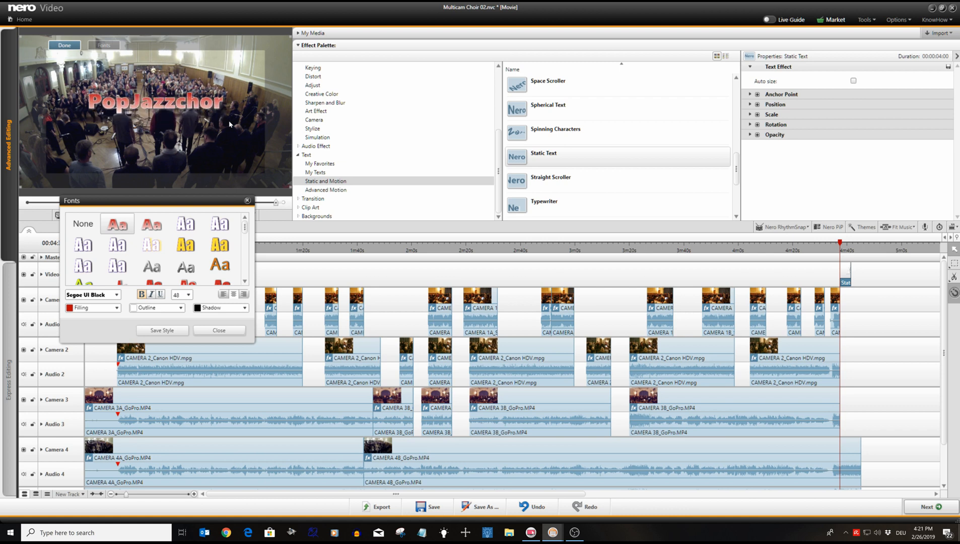
{"action": "key", "text": "Return"}
{"action": "type", "text": "W"}
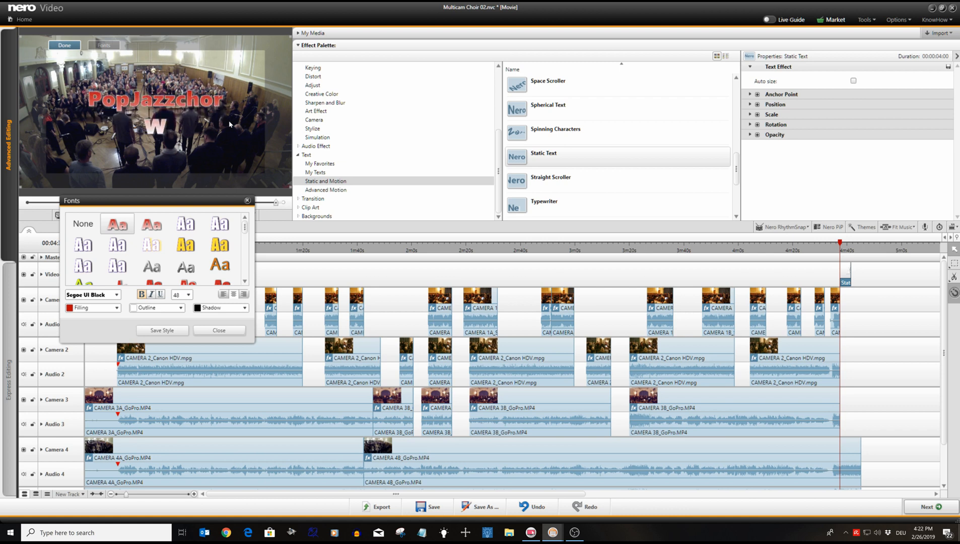
{"action": "type", "text": "iesbaden"}
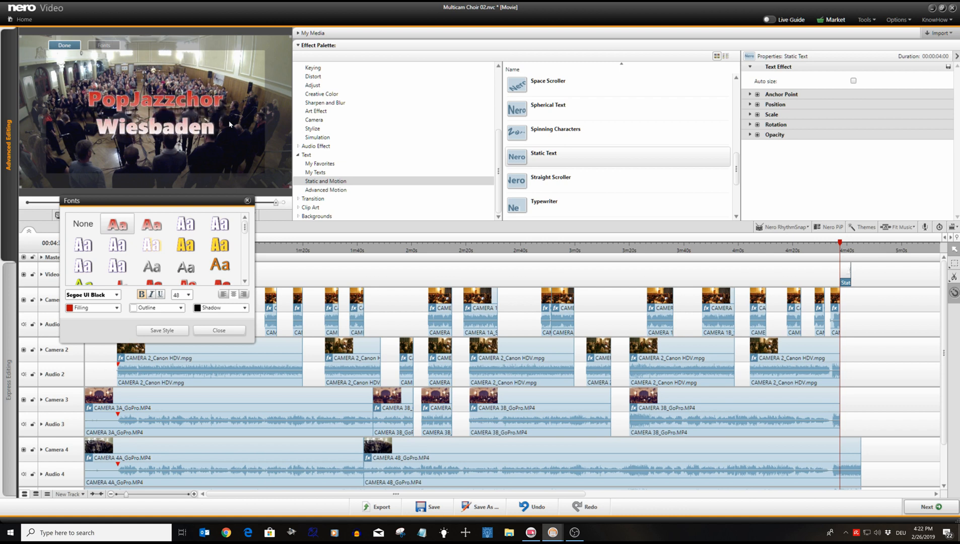
{"action": "left_click", "coordinate": [65, 46]}
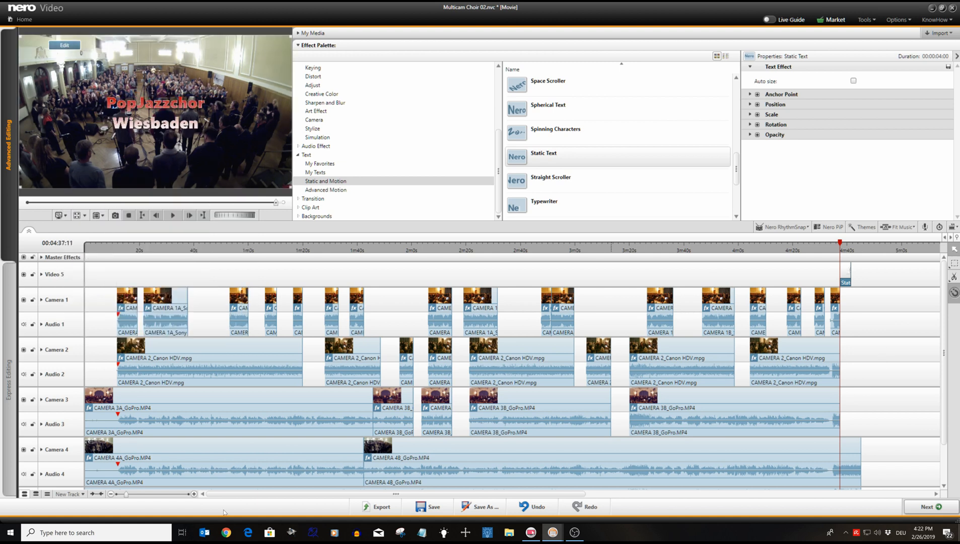
Move the closing title about 1.2 s later on the Video 5 track and play it back from 00:04:36:00
{"action": "left_click", "coordinate": [194, 495]}
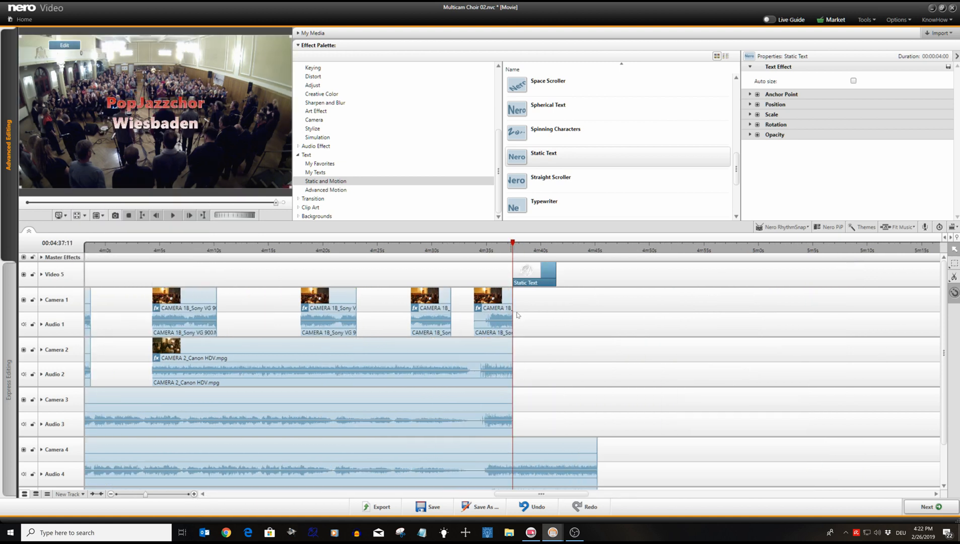
{"action": "left_click_drag", "start_coordinate": [530, 281], "coordinate": [543, 280]}
{"action": "left_click", "coordinate": [498, 247]}
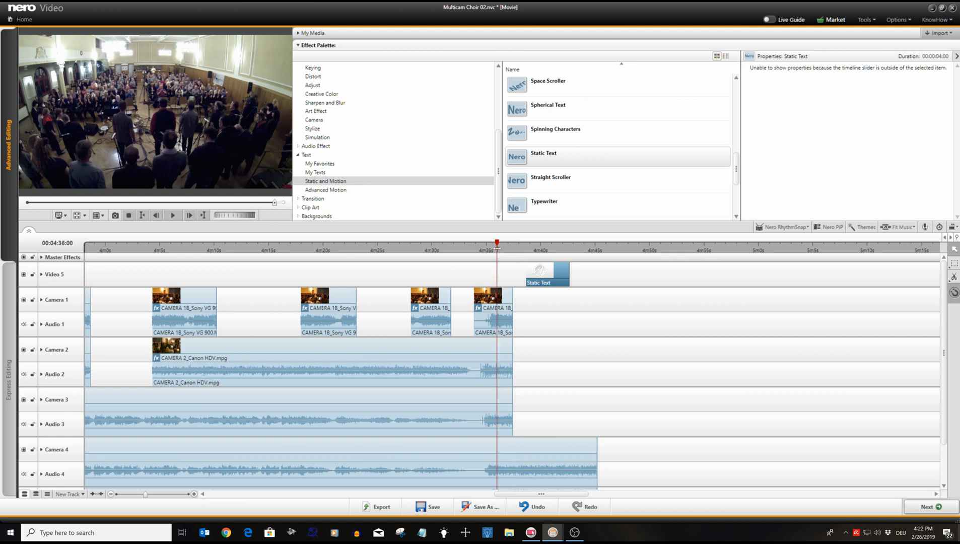
{"action": "left_click", "coordinate": [173, 215]}
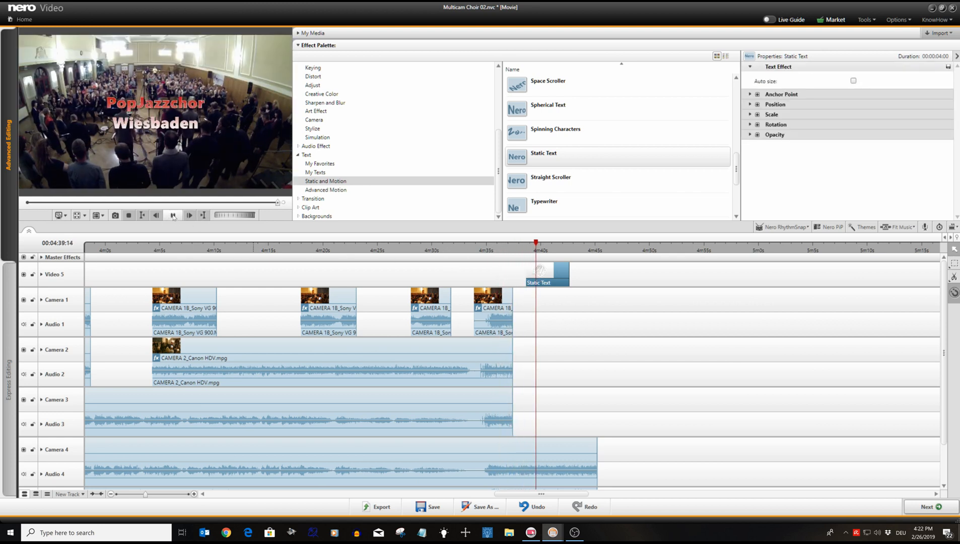
{"action": "left_click", "coordinate": [173, 216]}
{"action": "right_click", "coordinate": [552, 267]}
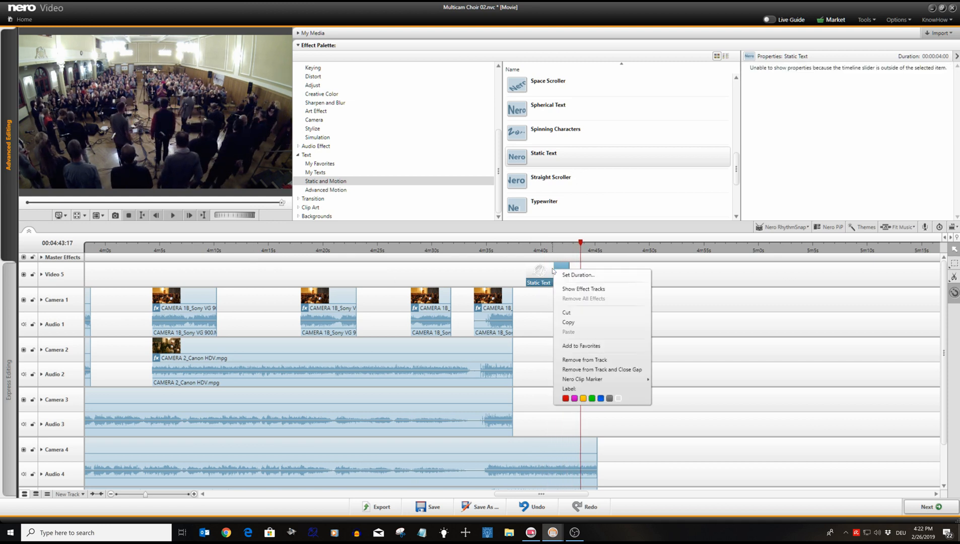
{"action": "left_click", "coordinate": [573, 358]}
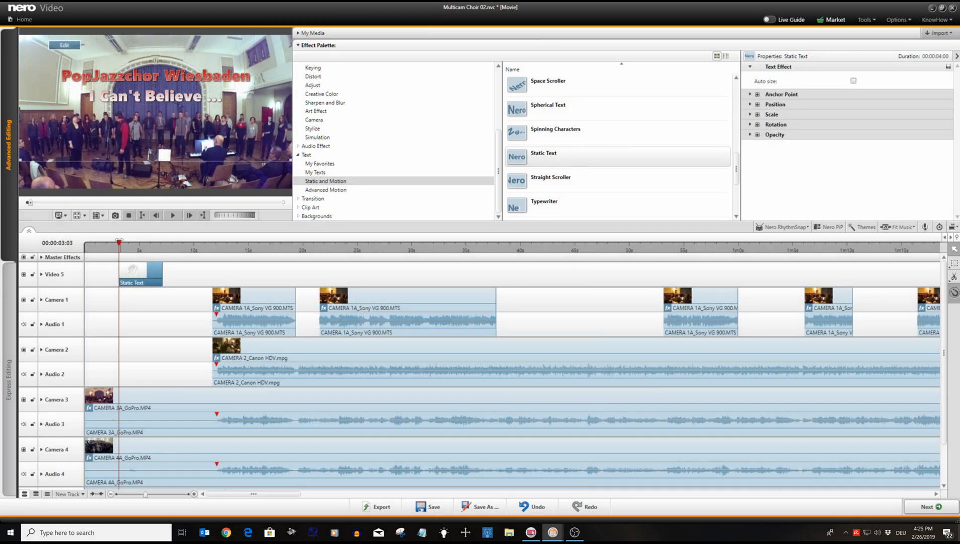
Lengthen the opening title at both ends so it runs from about 2 s to about 9 s, and return the playhead to the start
{"action": "left_click_drag", "start_coordinate": [119, 242], "coordinate": [93, 243]}
{"action": "left_click_drag", "start_coordinate": [161, 275], "coordinate": [185, 275]}
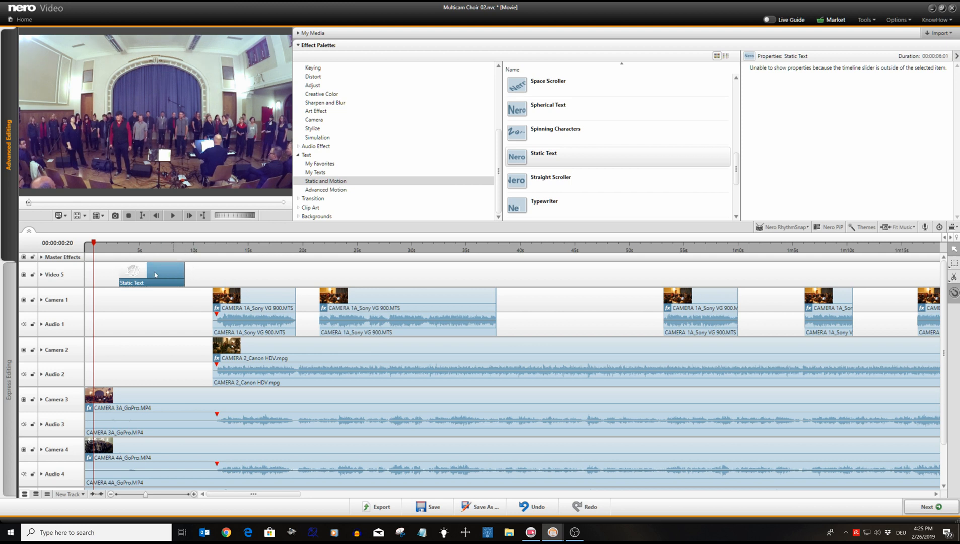
{"action": "left_click_drag", "start_coordinate": [119, 267], "coordinate": [107, 267]}
{"action": "left_click", "coordinate": [85, 249]}
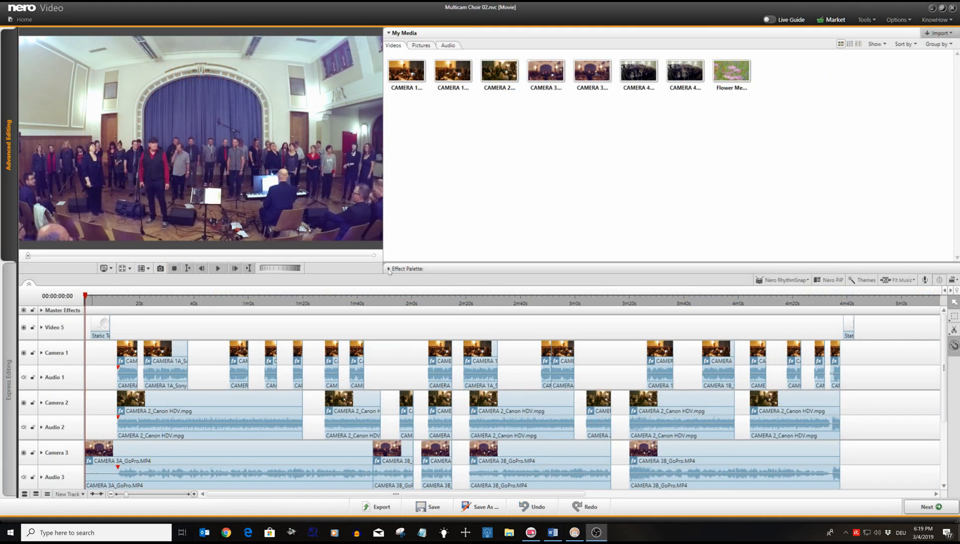
Apply the Film Effect from the Art Effect category to the Master Effects track across the whole movie
{"action": "left_click", "coordinate": [389, 269]}
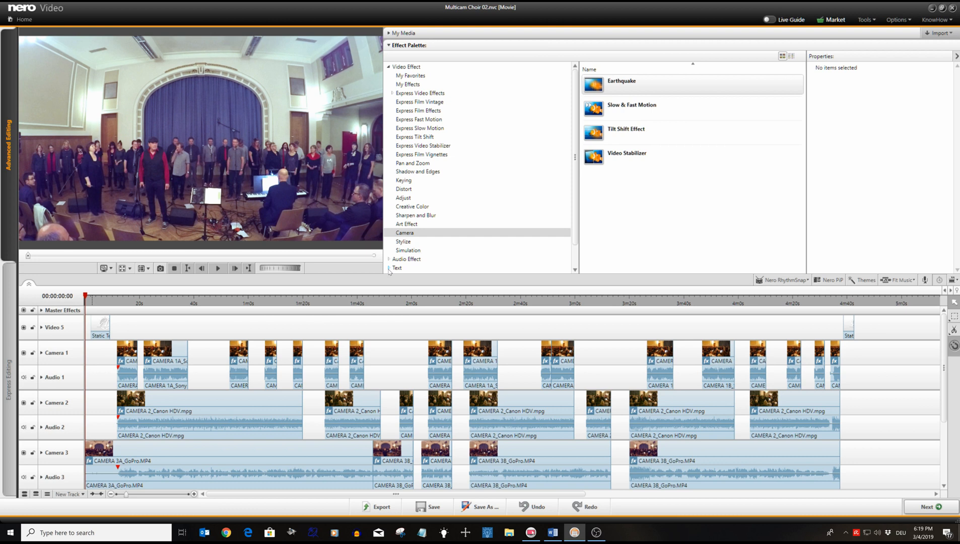
{"action": "left_click", "coordinate": [404, 224]}
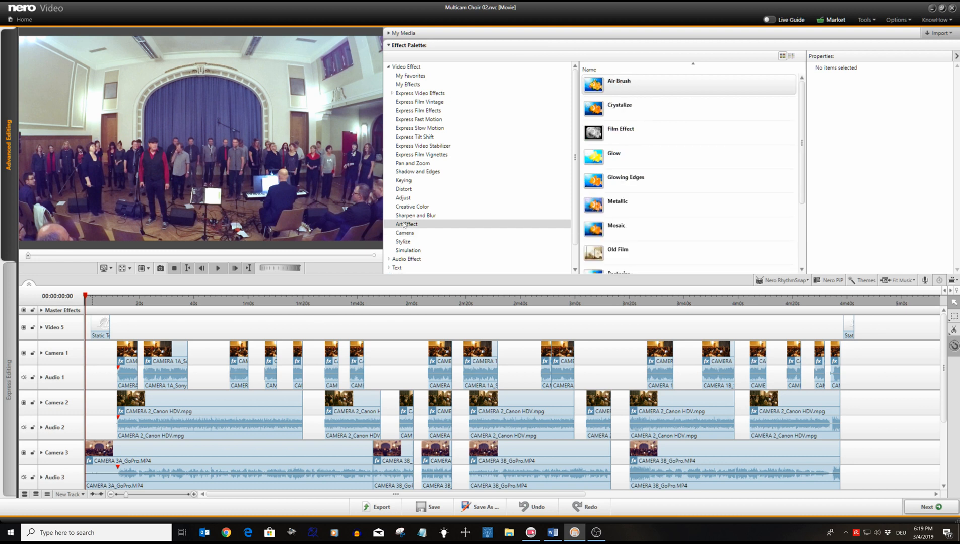
{"action": "left_click_drag", "start_coordinate": [592, 134], "coordinate": [855, 349]}
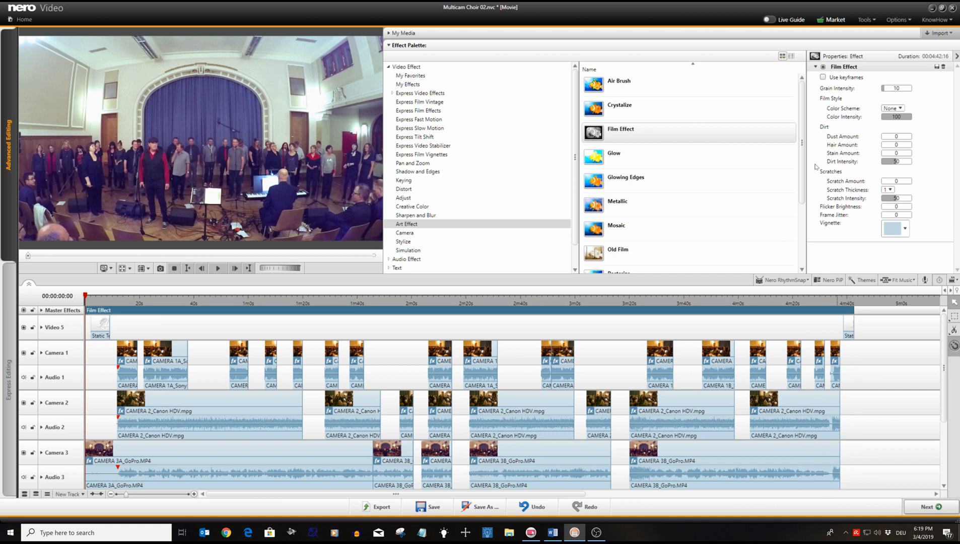
Set the Film Effect's color scheme to Cinema 1 and its color intensity to 50
{"action": "left_click", "coordinate": [901, 108]}
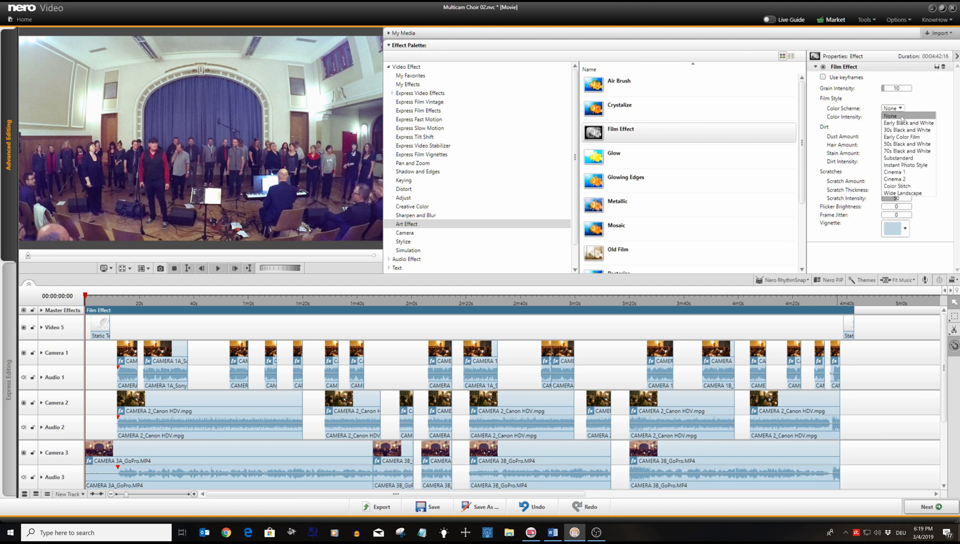
{"action": "left_click", "coordinate": [897, 173]}
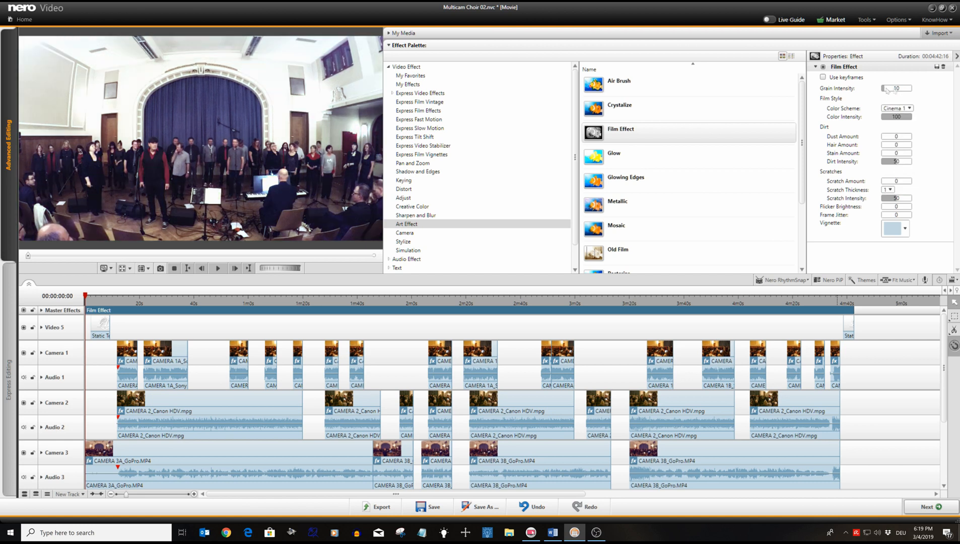
{"action": "left_click", "coordinate": [897, 117]}
{"action": "type", "text": "50"}
{"action": "key", "text": "Return"}
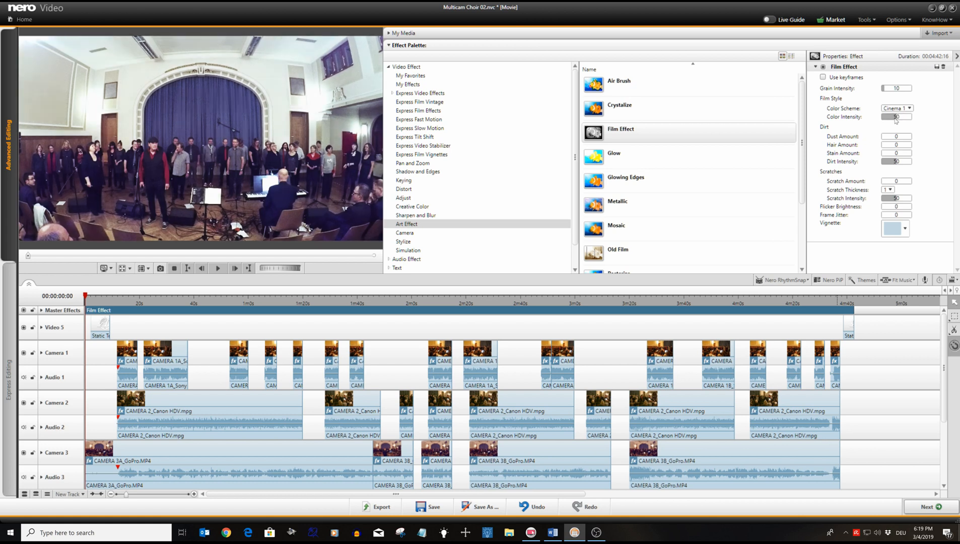
Choose the vignette with black bars above and below the picture, and play the movie from the start to about 16 s
{"action": "left_click", "coordinate": [906, 229]}
{"action": "left_click", "coordinate": [914, 308]}
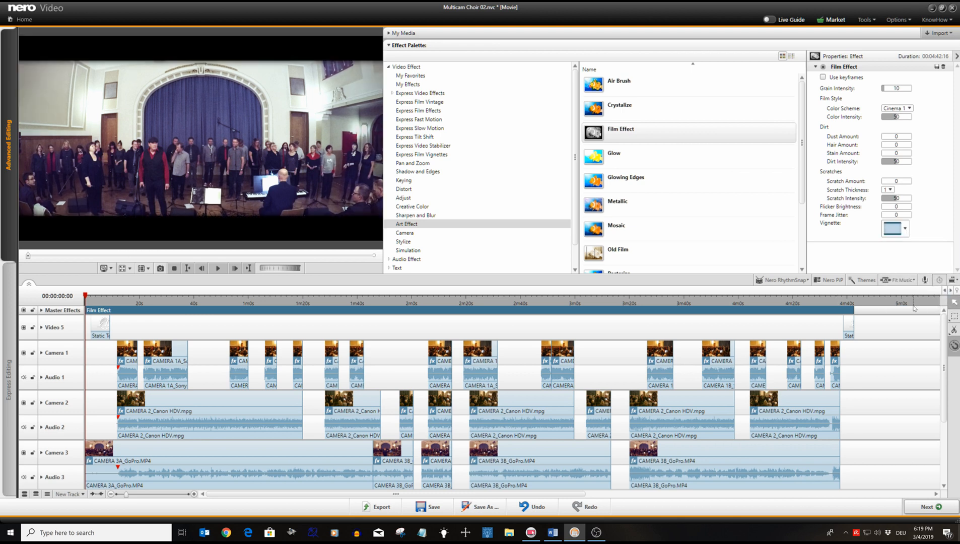
{"action": "left_click", "coordinate": [218, 269]}
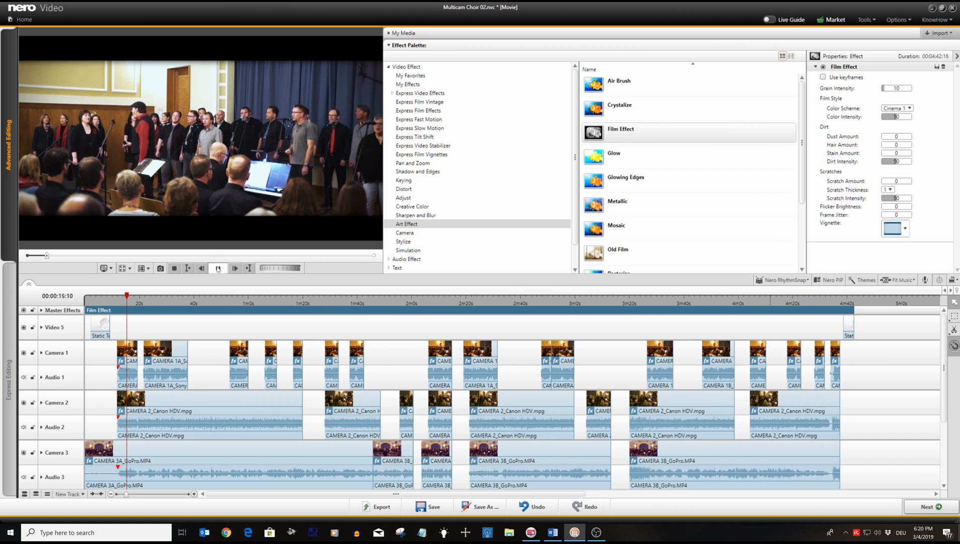
{"action": "left_click", "coordinate": [219, 268]}
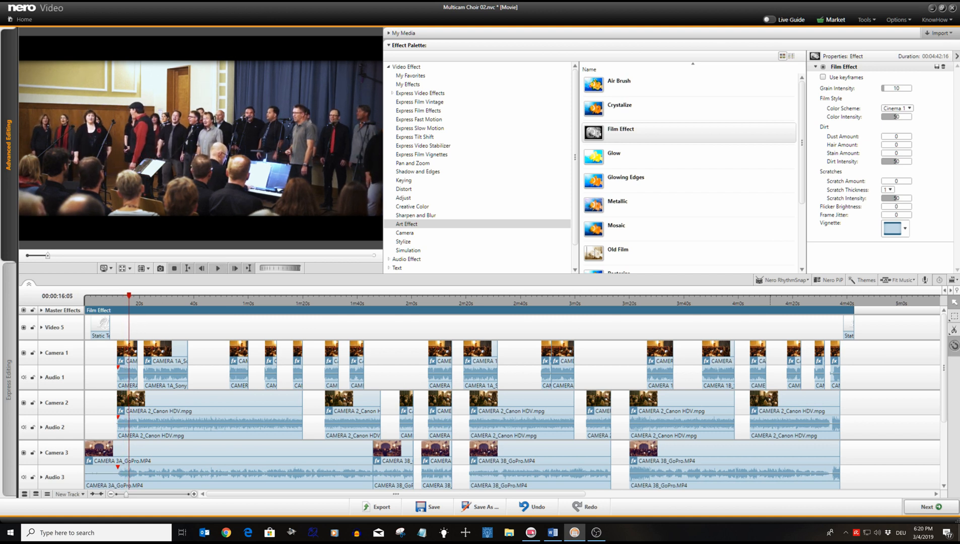